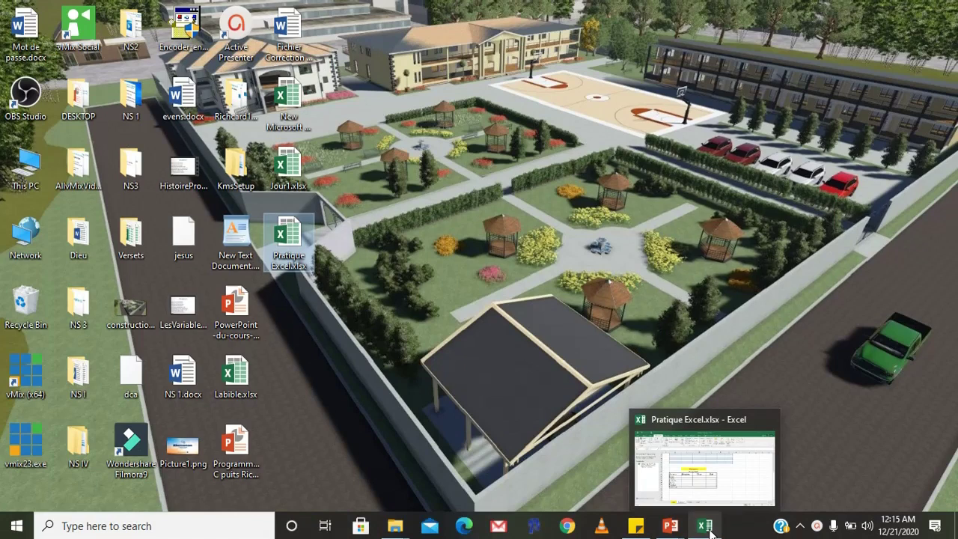
# Bring the Pratique Excel workbook window to the front and switch to Sheet1
pyautogui.click(710, 517)
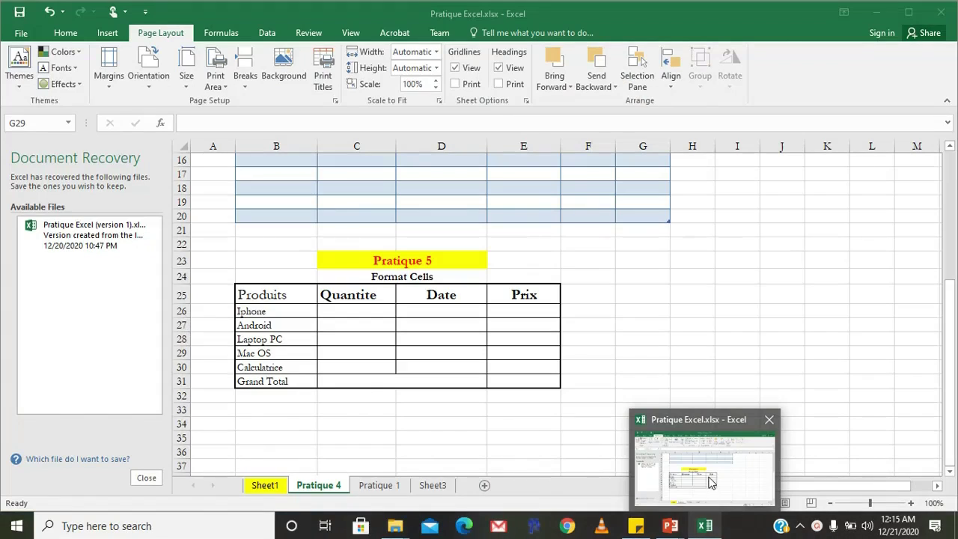
pyautogui.click(709, 480)
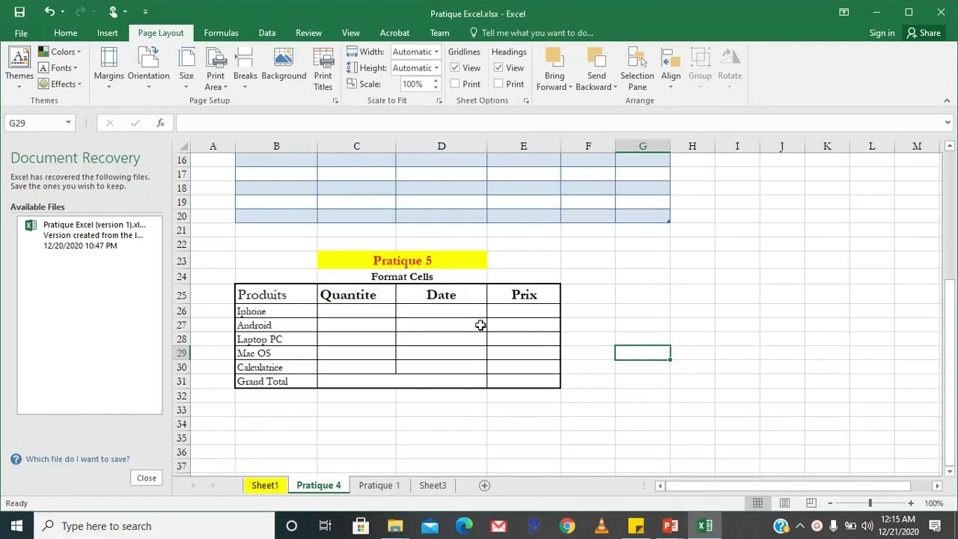
pyautogui.hotkey('ctrl', 'pageup')
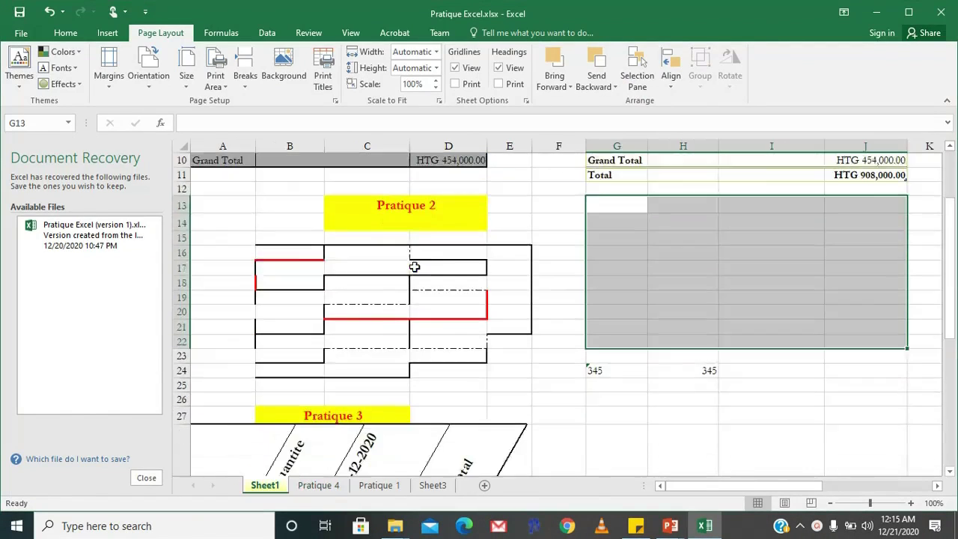
# Look over the earlier exercises on Sheet1, then return to the Pratique 4 sheet
pyautogui.scroll(3, 413, 266)
pyautogui.scroll(1, 415, 268)
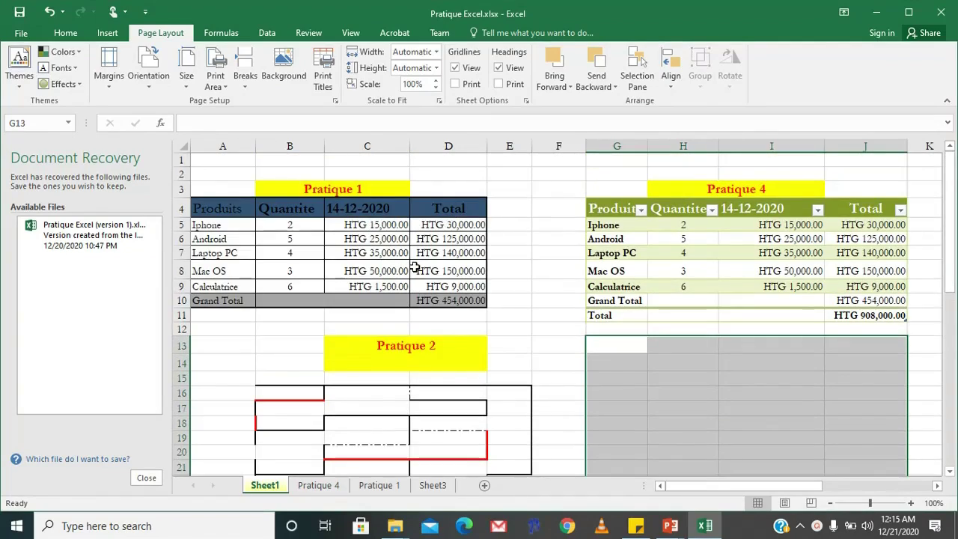
pyautogui.scroll(-1, 414, 267)
pyautogui.scroll(-2, 414, 267)
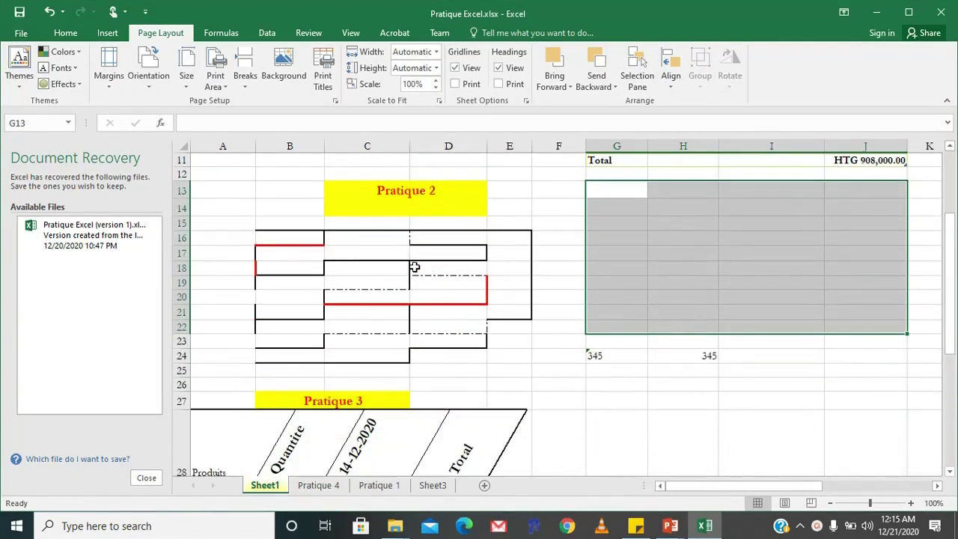
pyautogui.scroll(-1, 414, 268)
pyautogui.scroll(-1, 414, 268)
pyautogui.scroll(-1, 414, 267)
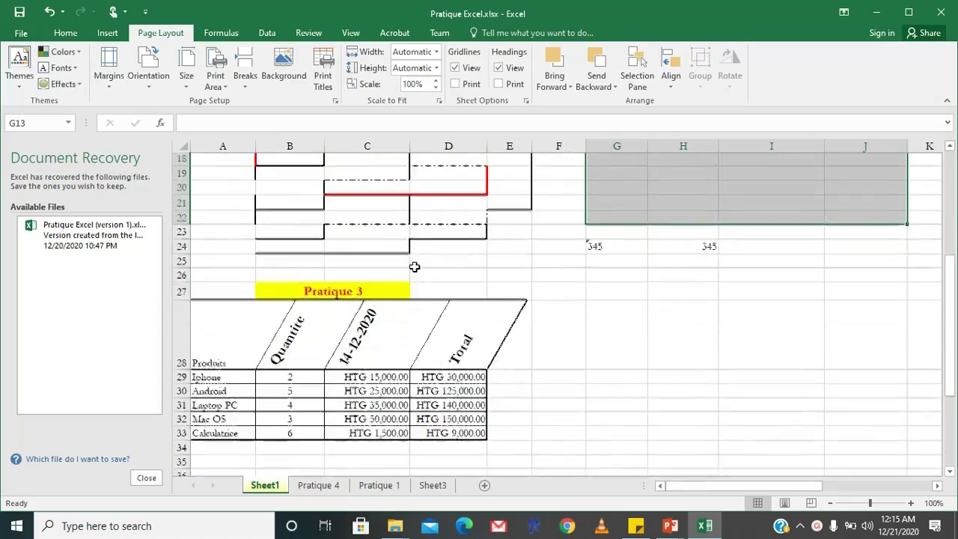
pyautogui.scroll(2, 415, 267)
pyautogui.scroll(2, 415, 266)
pyautogui.scroll(1, 415, 266)
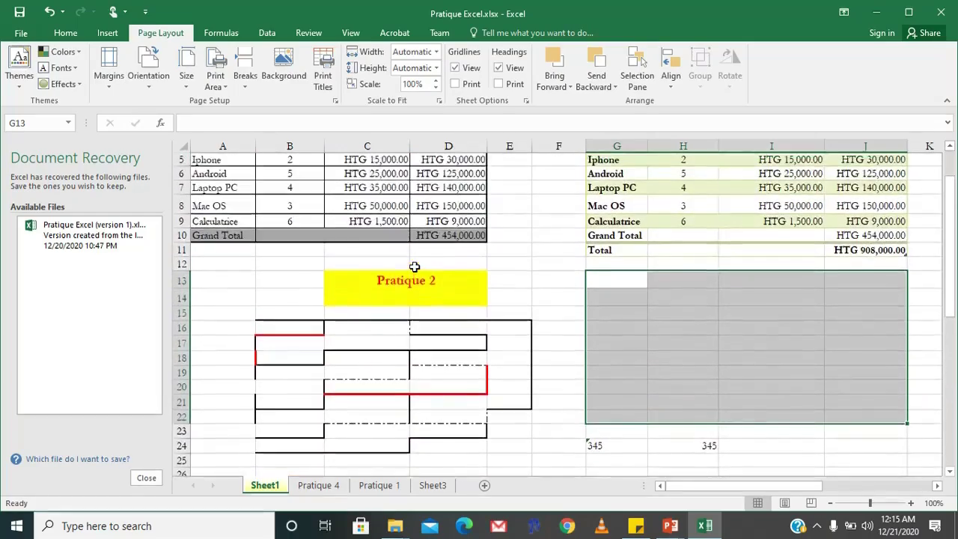
pyautogui.scroll(2, 415, 266)
pyautogui.scroll(-1, 569, 289)
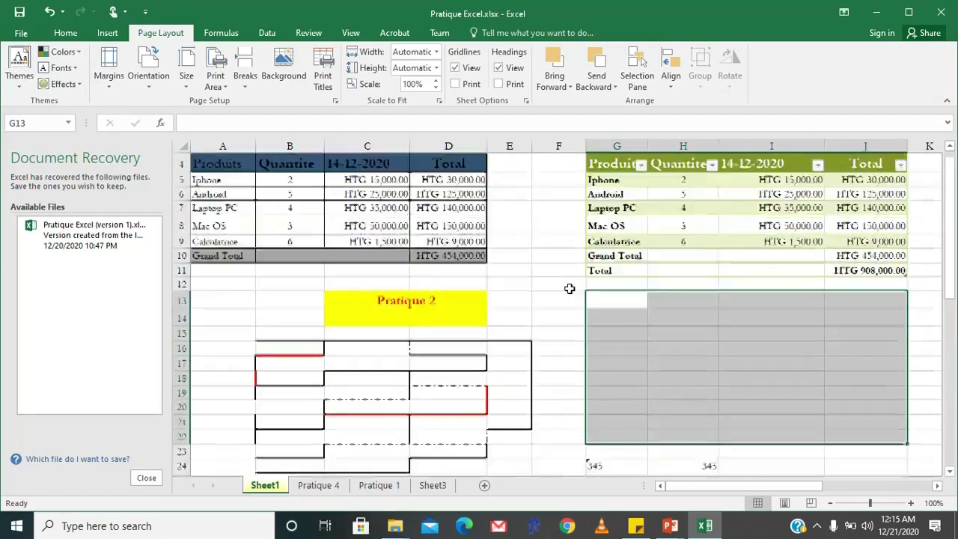
pyautogui.scroll(-2, 569, 288)
pyautogui.scroll(-1, 569, 289)
pyautogui.scroll(-1, 569, 288)
pyautogui.scroll(1, 569, 288)
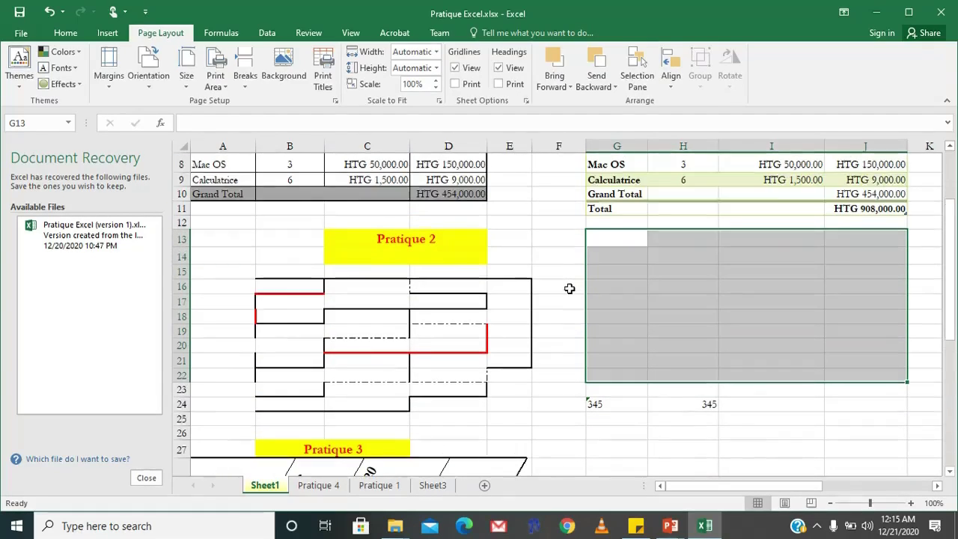
pyautogui.hotkey('ctrl', 'pagedown')
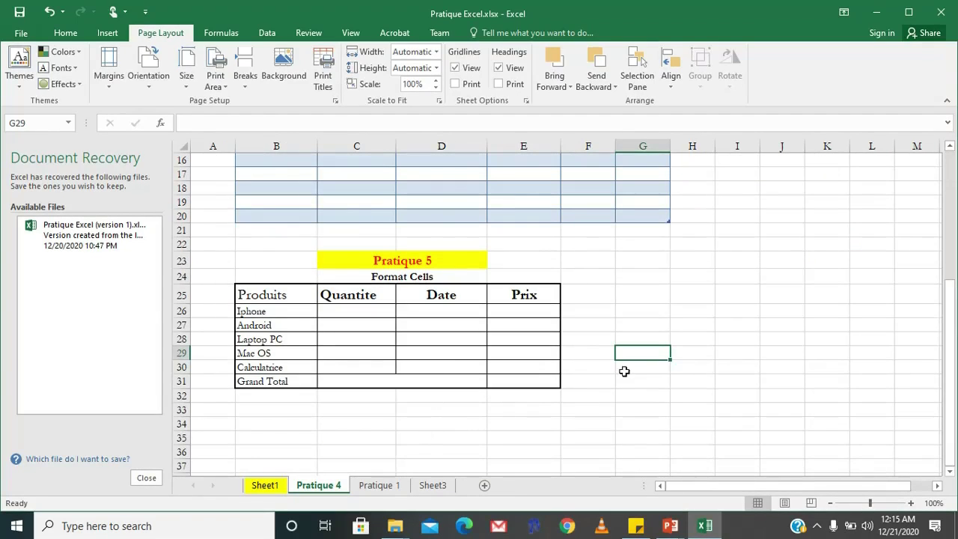
pyautogui.click(574, 354)
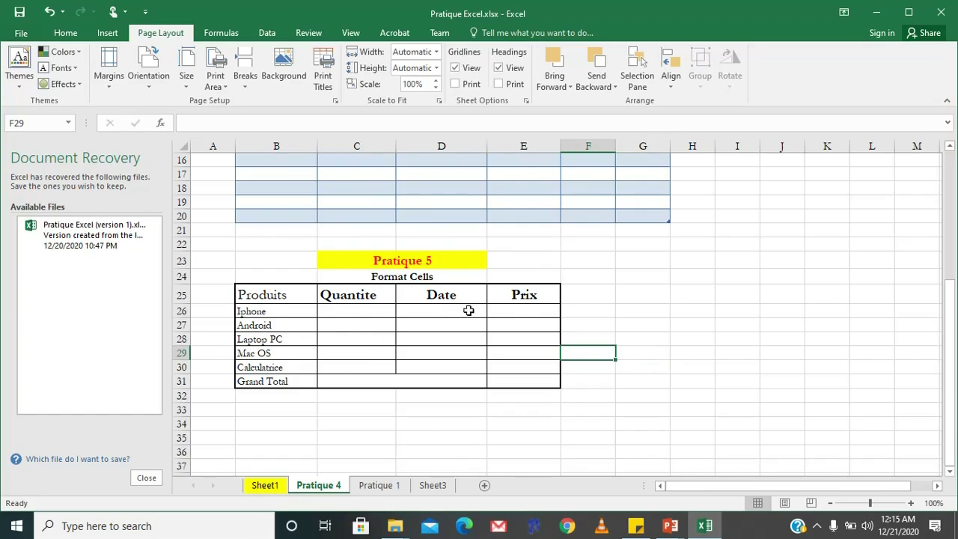
pyautogui.click(343, 312)
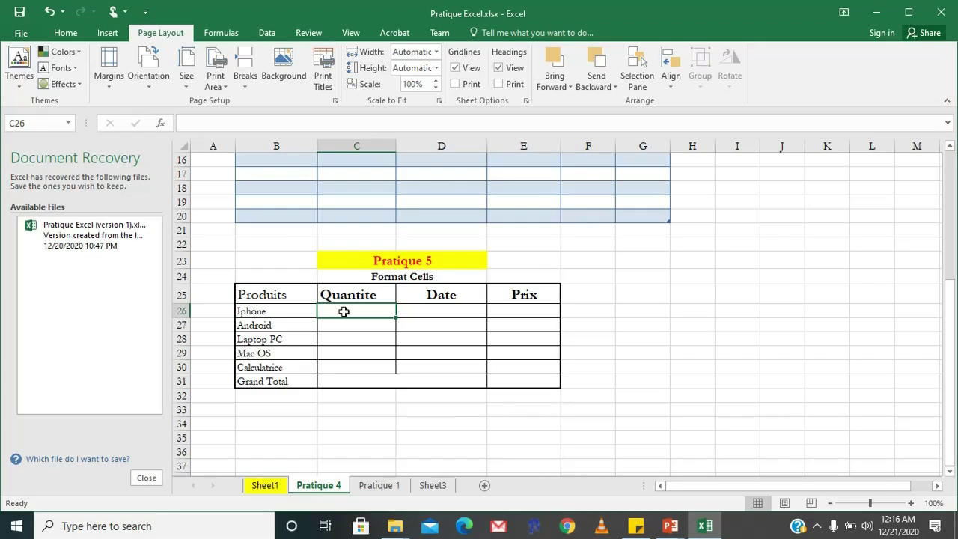
pyautogui.write('d')
pyautogui.write('fjkfkf')
pyautogui.press('BackSpace')
pyautogui.press('BackSpace')
pyautogui.press('BackSpace')
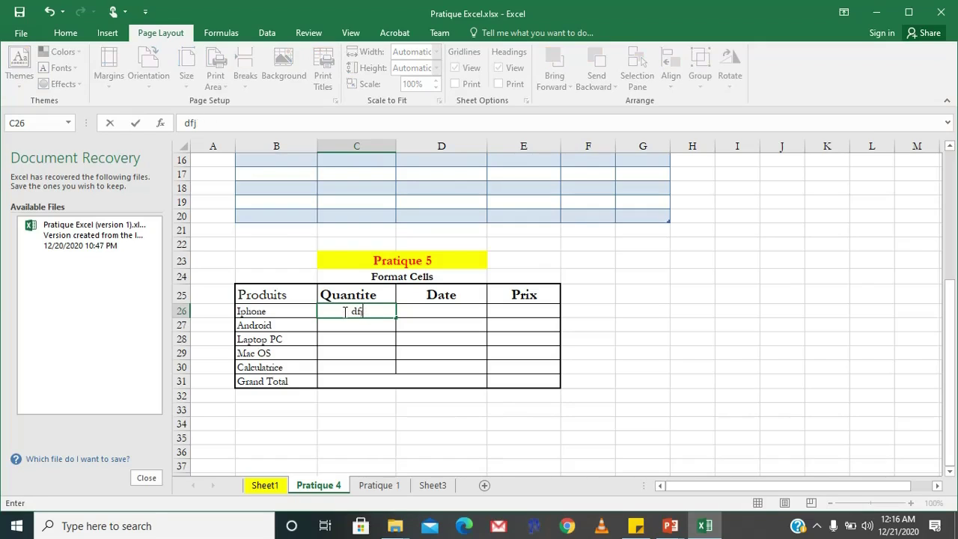
pyautogui.press('BackSpace')
pyautogui.press('BackSpace')
pyautogui.press('BackSpace')
pyautogui.write('Decat')
pyautogui.press('BackSpace')
pyautogui.write('yette')
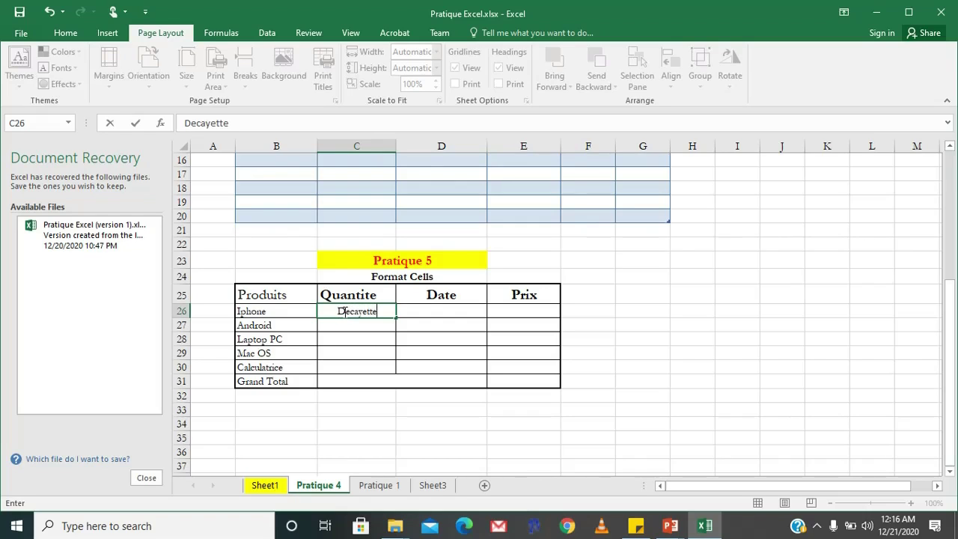
pyautogui.press('Return')
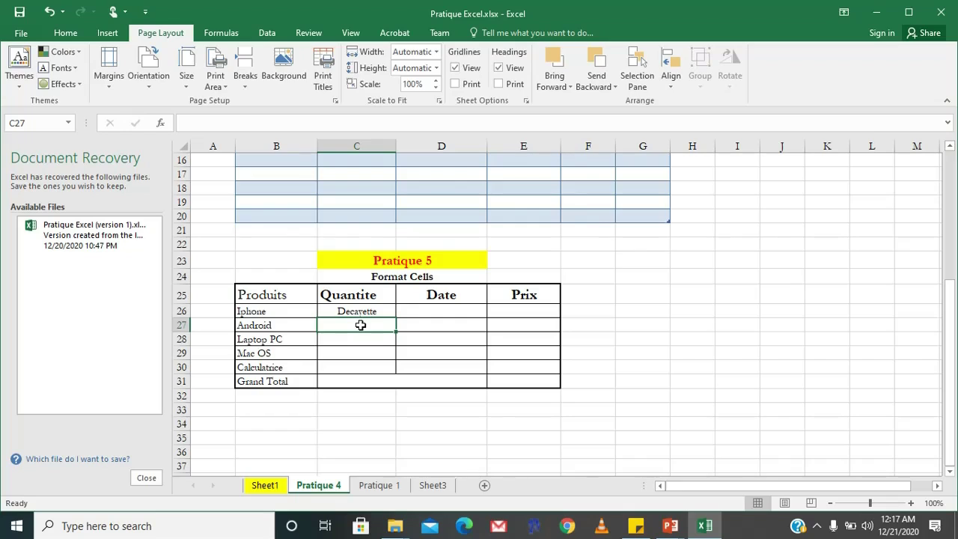
pyautogui.write('67')
pyautogui.doubleClick(366, 326)
pyautogui.press('BackSpace')
pyautogui.press('BackSpace')
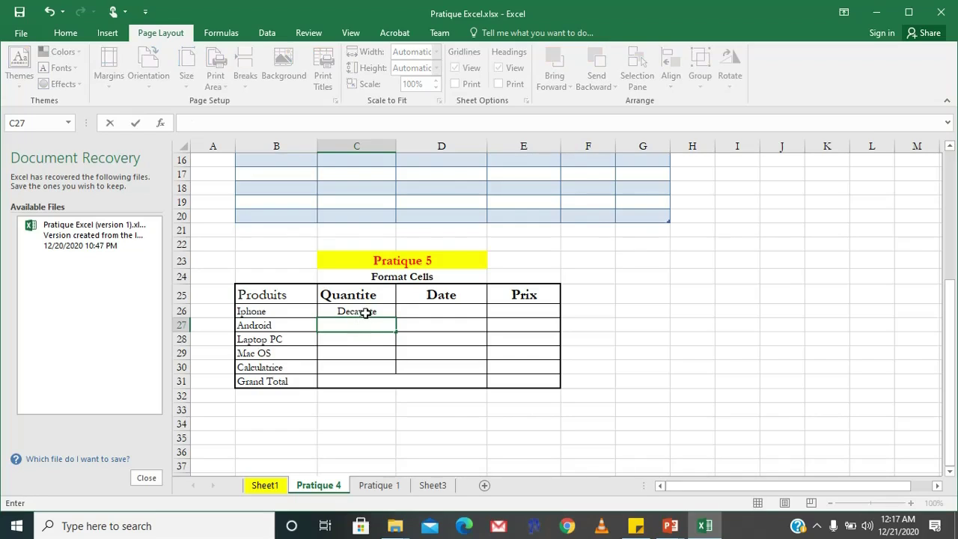
pyautogui.click(364, 309)
pyautogui.press('BackSpace')
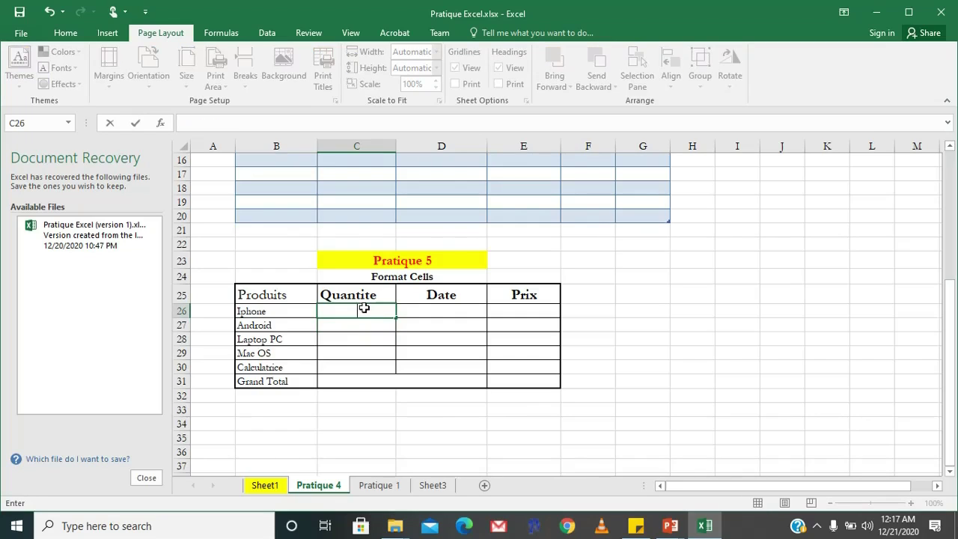
pyautogui.click(369, 324)
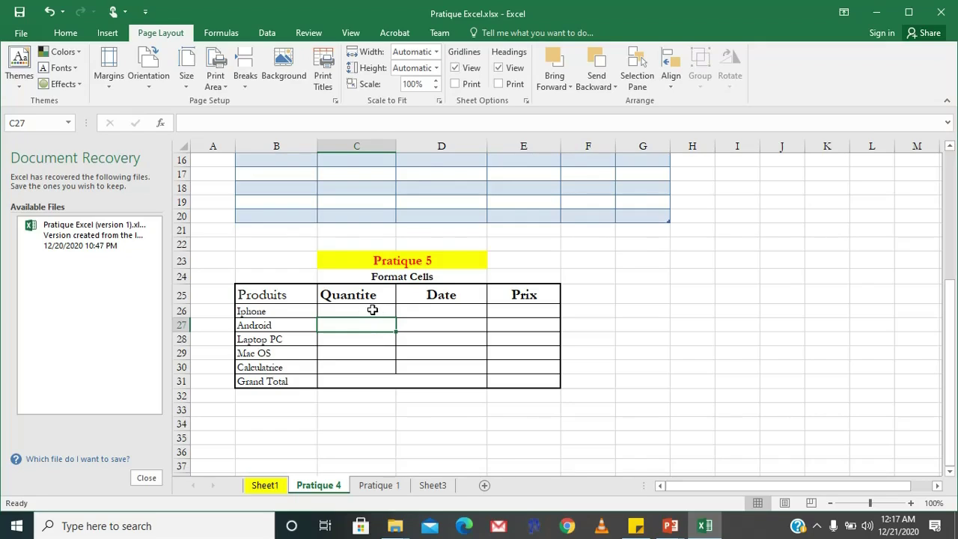
pyautogui.click(370, 310)
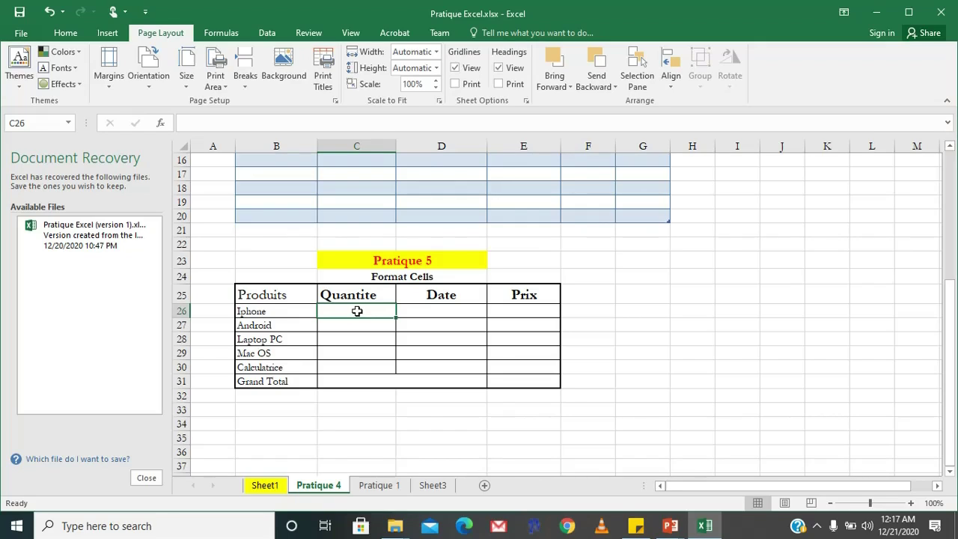
# Select C26:C30, the Quantite cells for Iphone through Calculatrice
pyautogui.moveTo(357, 310)
pyautogui.mouseDown()
pyautogui.moveTo(353, 384)
pyautogui.moveTo(338, 372)
pyautogui.mouseUp()
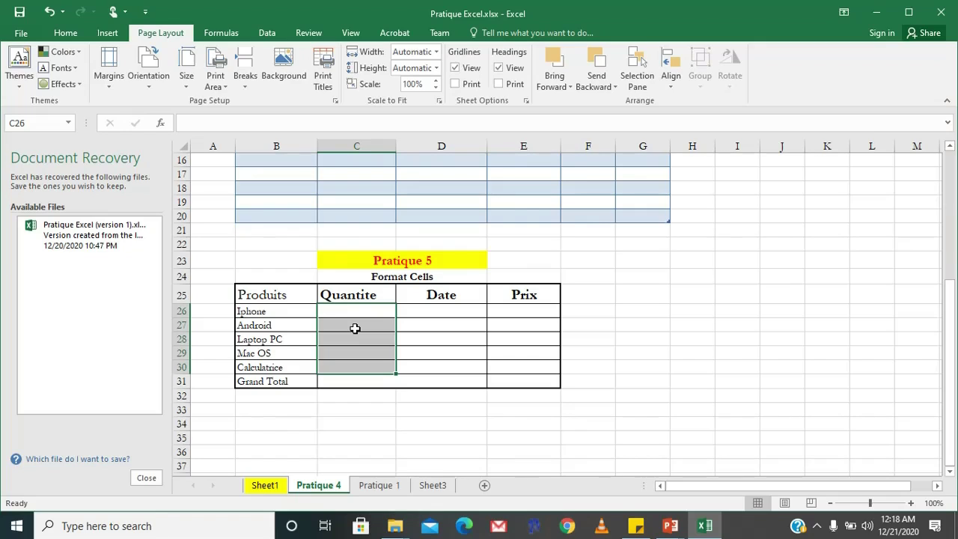
# Open Format Cells for the Quantite cells and keep the General number format
pyautogui.rightClick(355, 328)
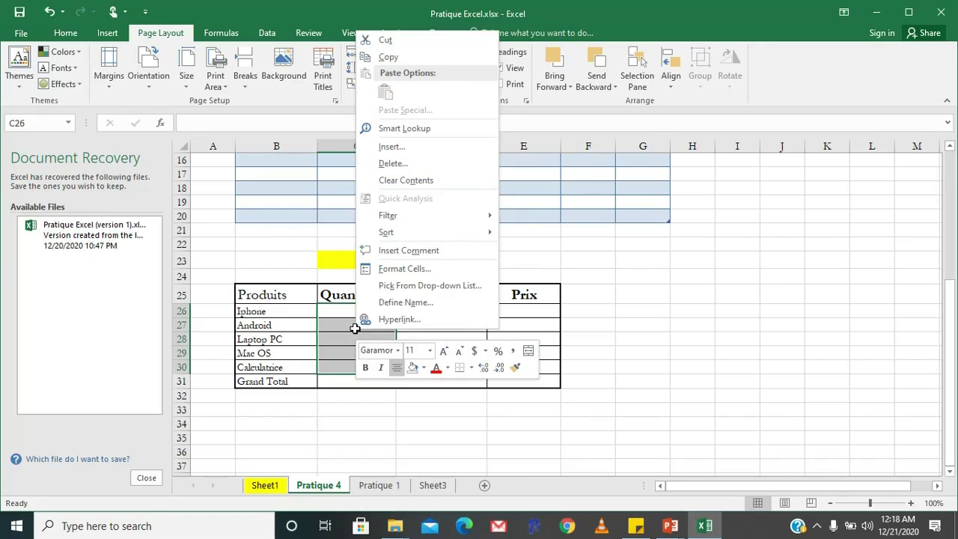
pyautogui.click(398, 271)
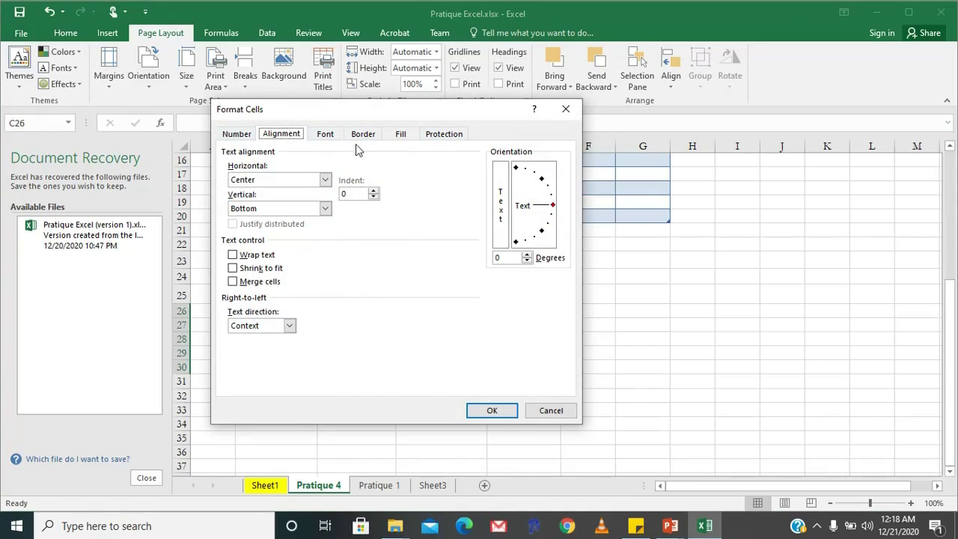
pyautogui.click(235, 137)
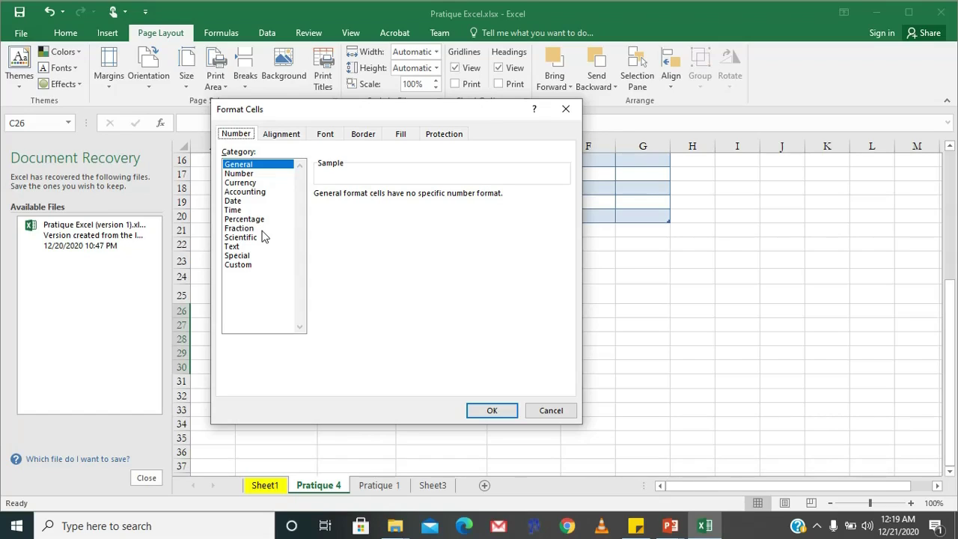
pyautogui.click(253, 167)
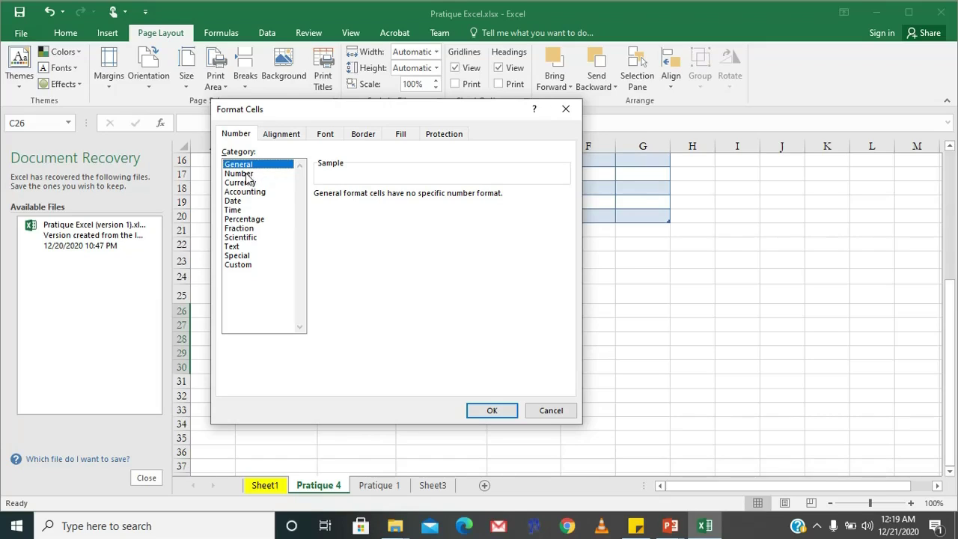
# Keep the Quantite cells aligned horizontally Center and vertically Bottom
pyautogui.click(279, 140)
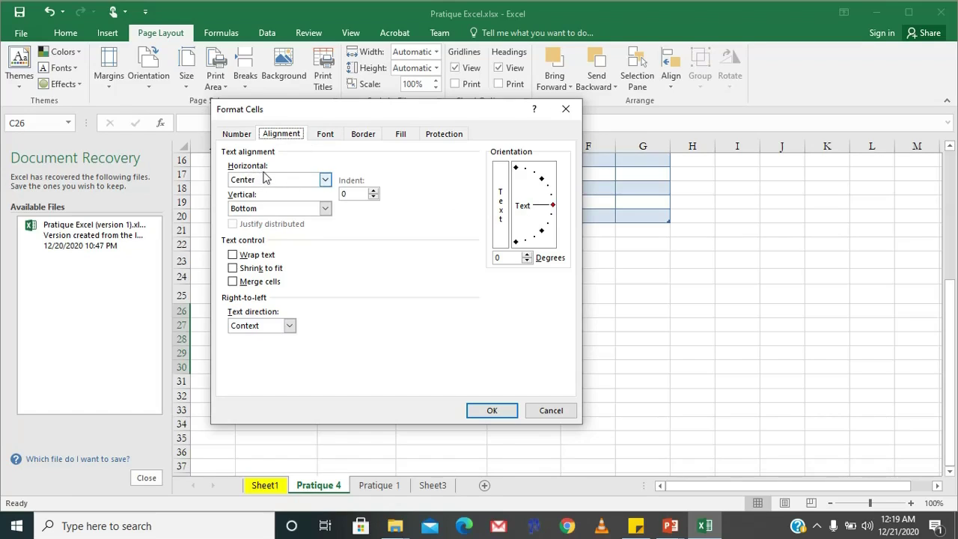
pyautogui.click(325, 181)
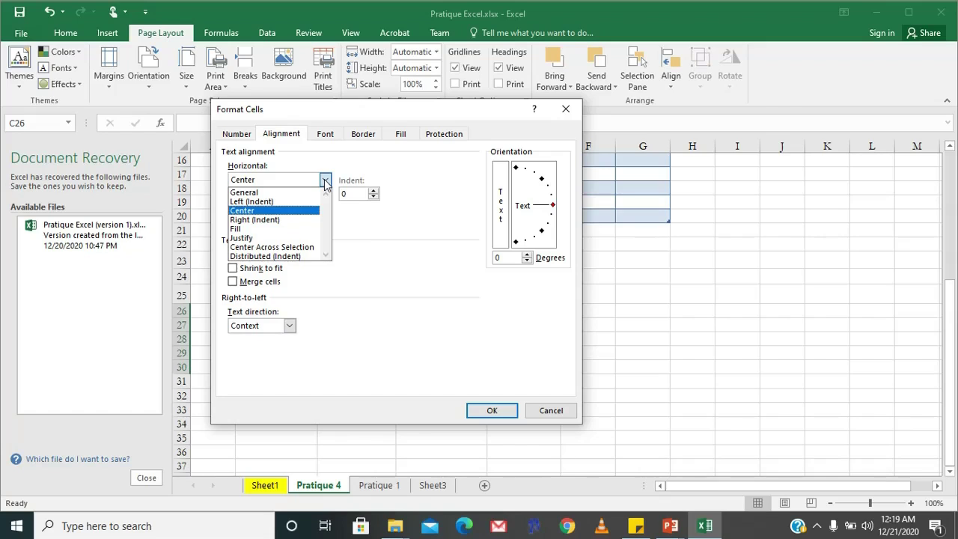
pyautogui.click(326, 184)
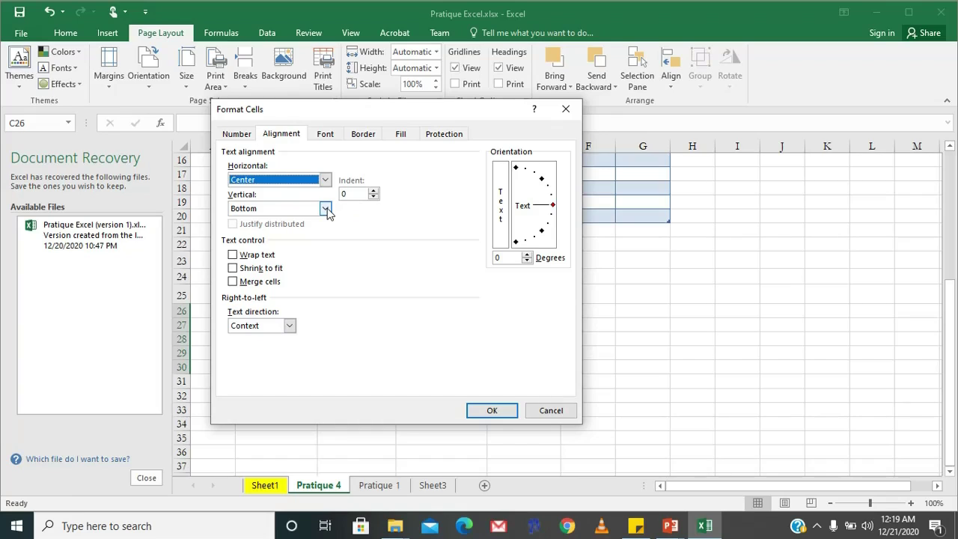
pyautogui.click(326, 210)
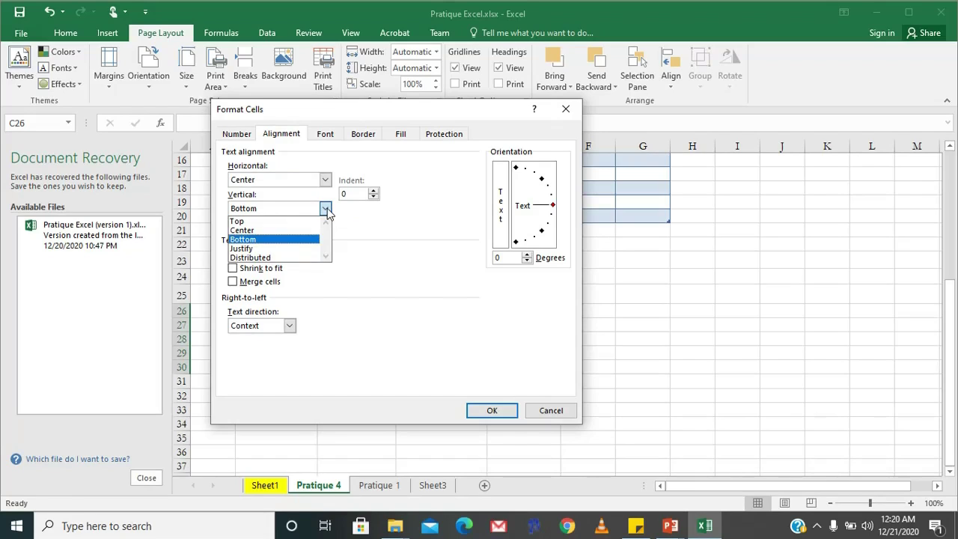
pyautogui.click(326, 209)
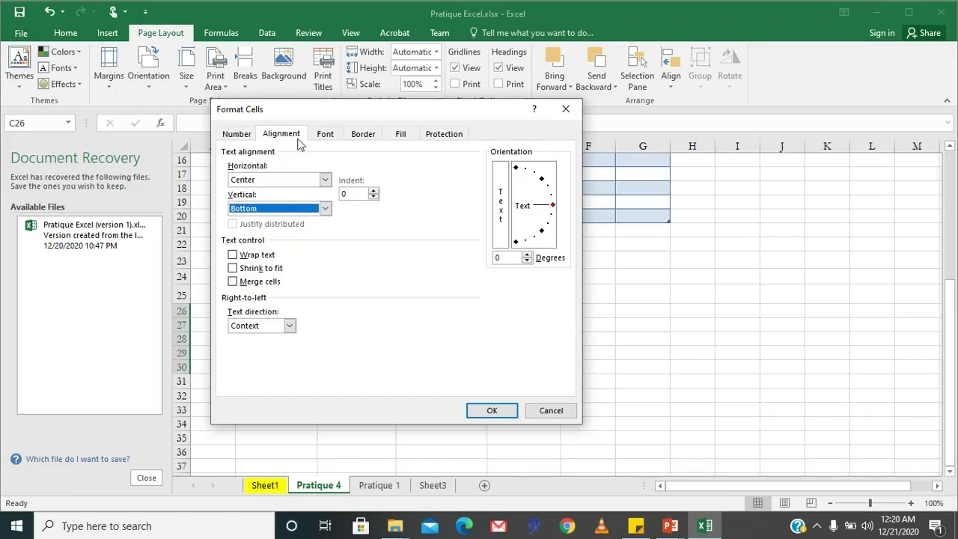
pyautogui.click(320, 141)
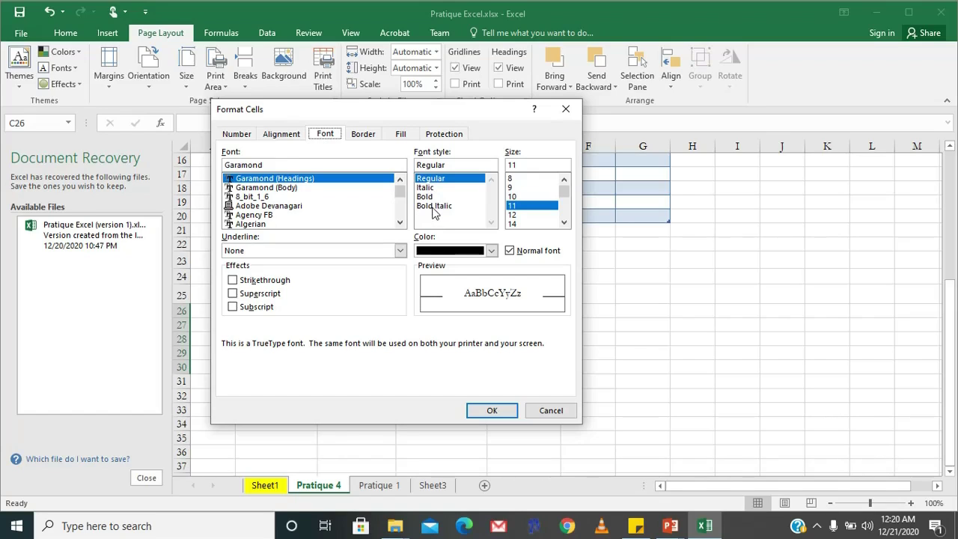
# Make the Quantite text Garamond Bold Italic, size 14, in purple, and apply it
pyautogui.click(435, 206)
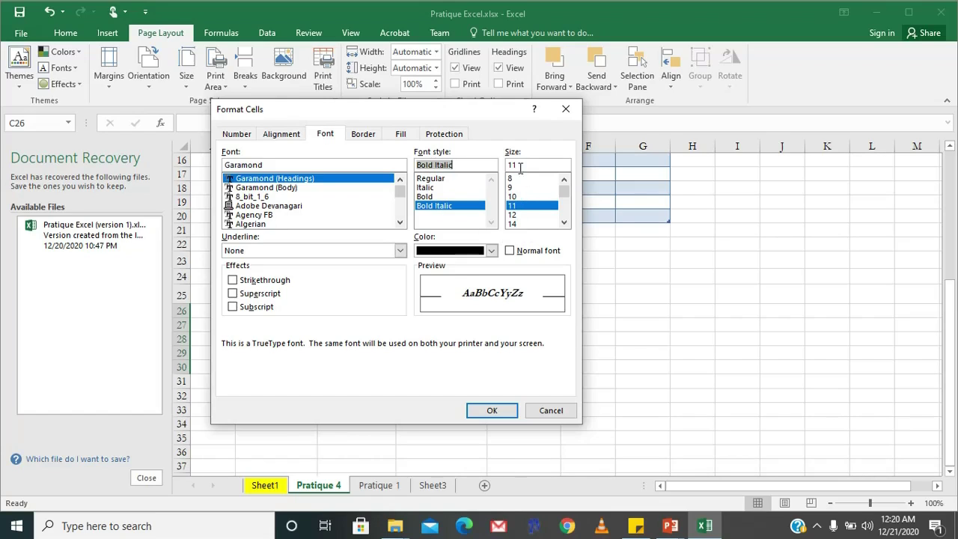
pyautogui.click(565, 224)
pyautogui.click(564, 223)
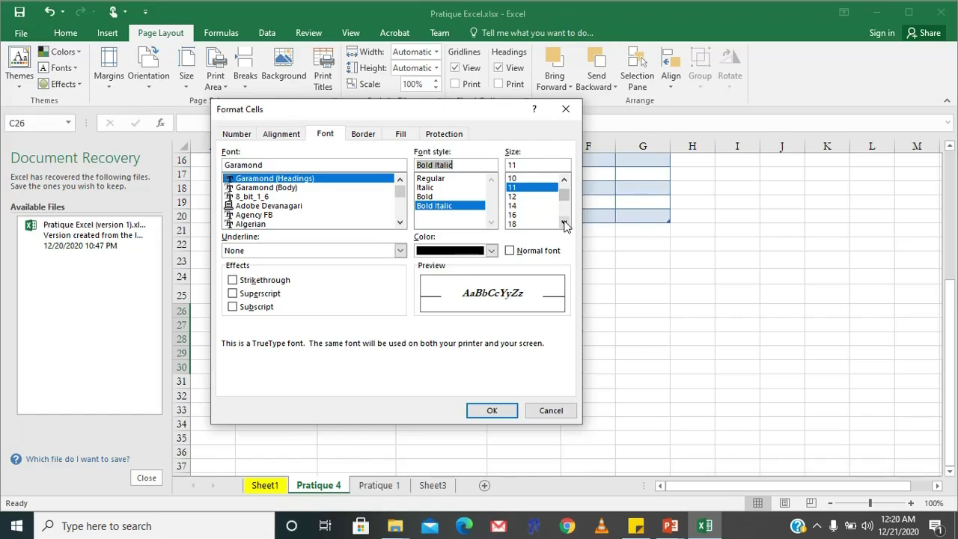
pyautogui.click(513, 206)
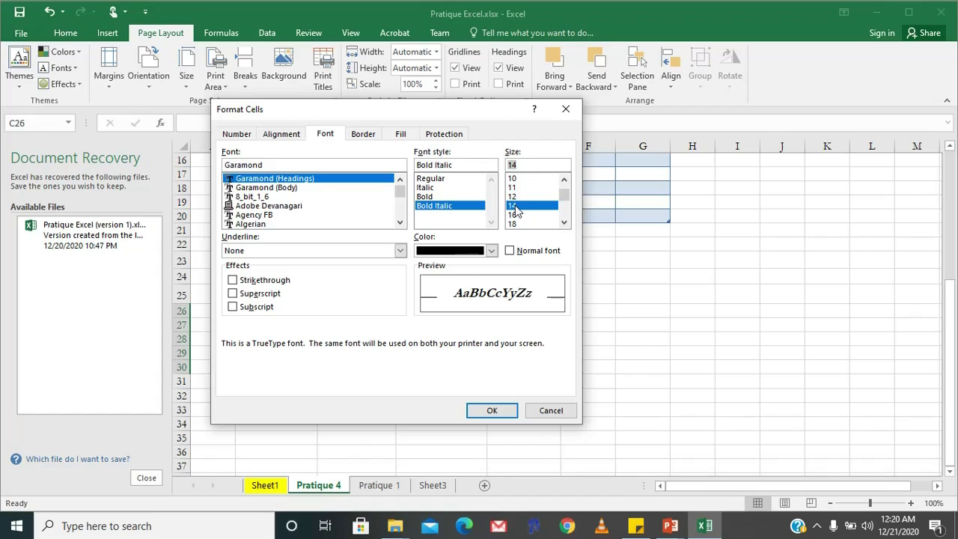
pyautogui.click(493, 252)
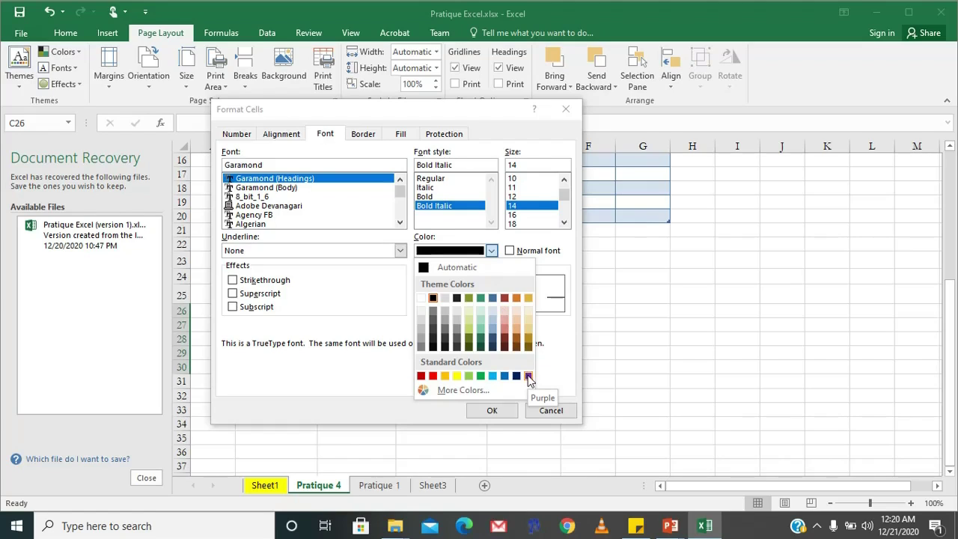
pyautogui.click(527, 377)
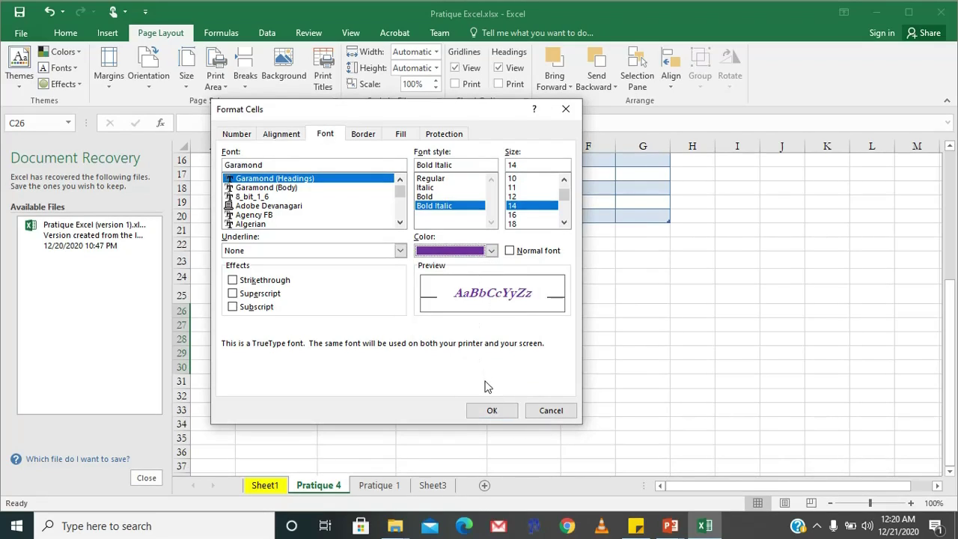
pyautogui.press('Return')
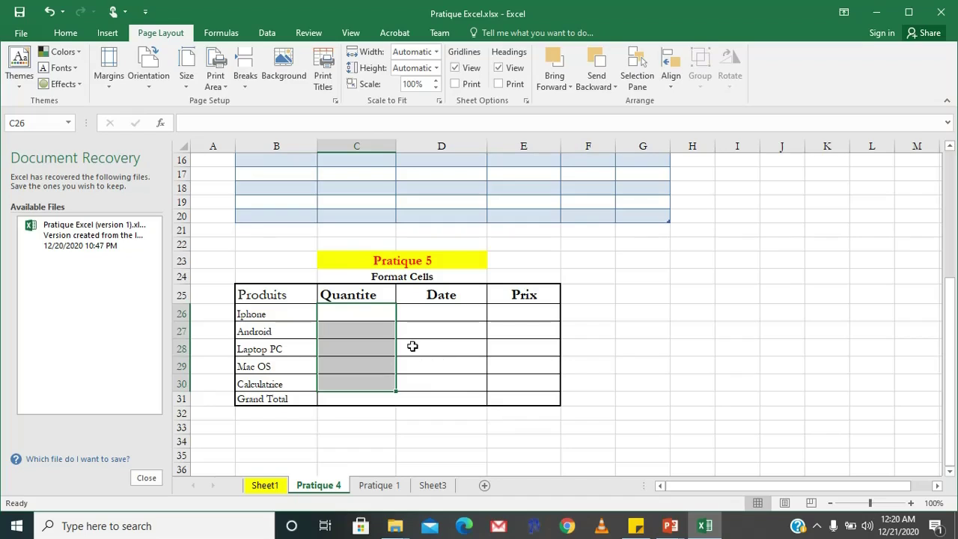
# Enter quantity 2 for Iphone in cell C26
pyautogui.click(323, 427)
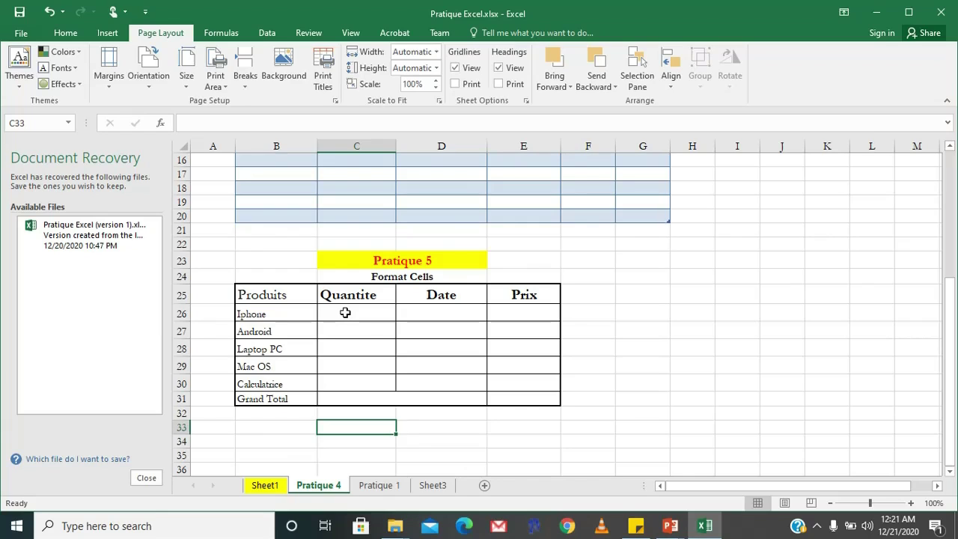
pyautogui.click(346, 313)
pyautogui.write('2')
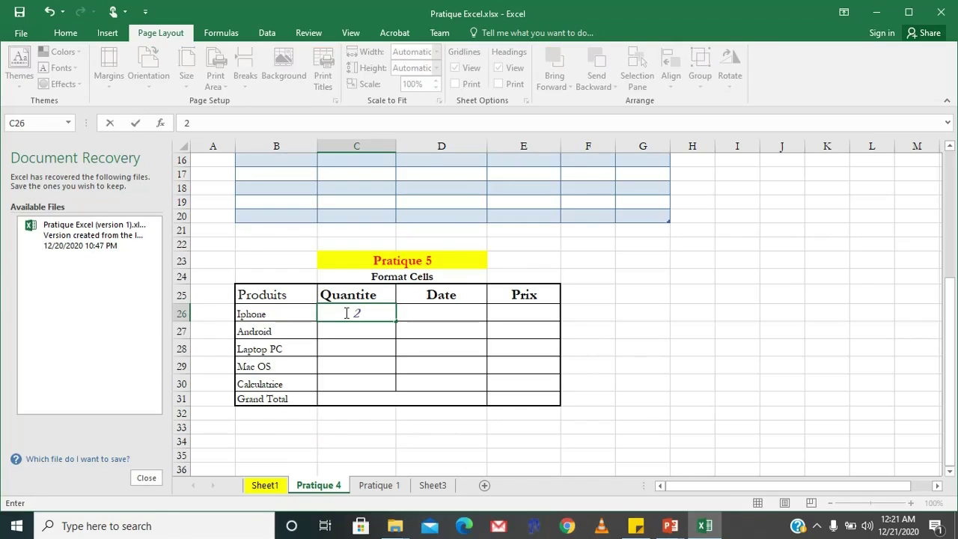
pyautogui.press('Return')
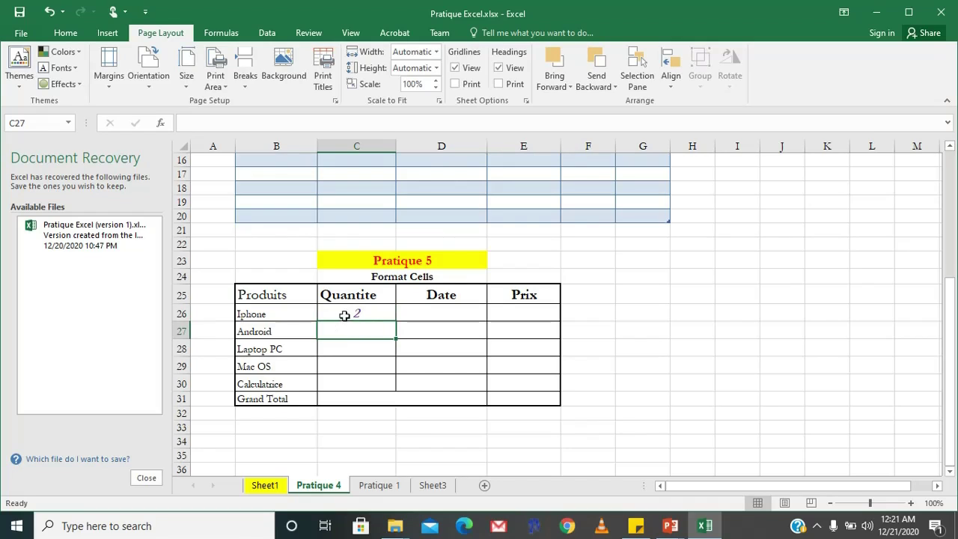
pyautogui.click(366, 314)
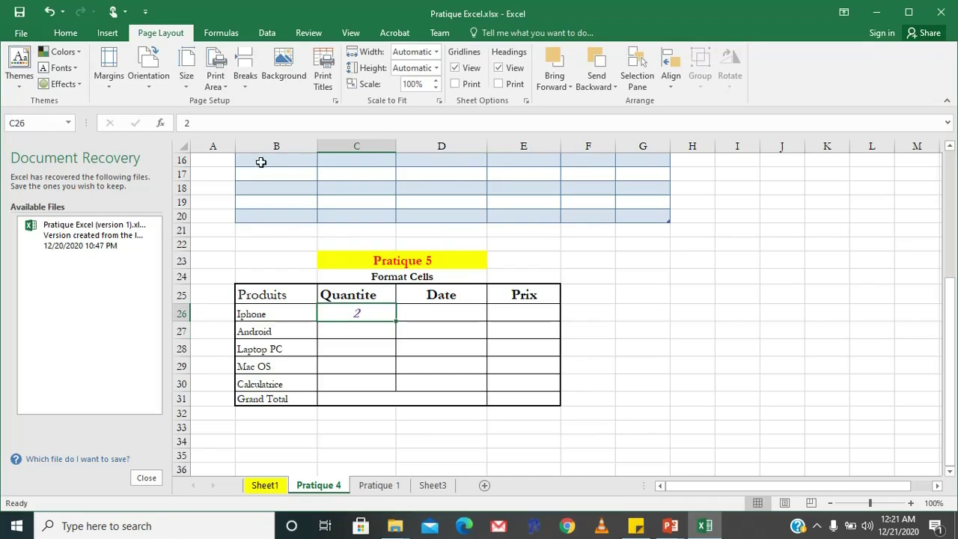
# Enter quantity 5 for Android in cell C27
pyautogui.click(66, 33)
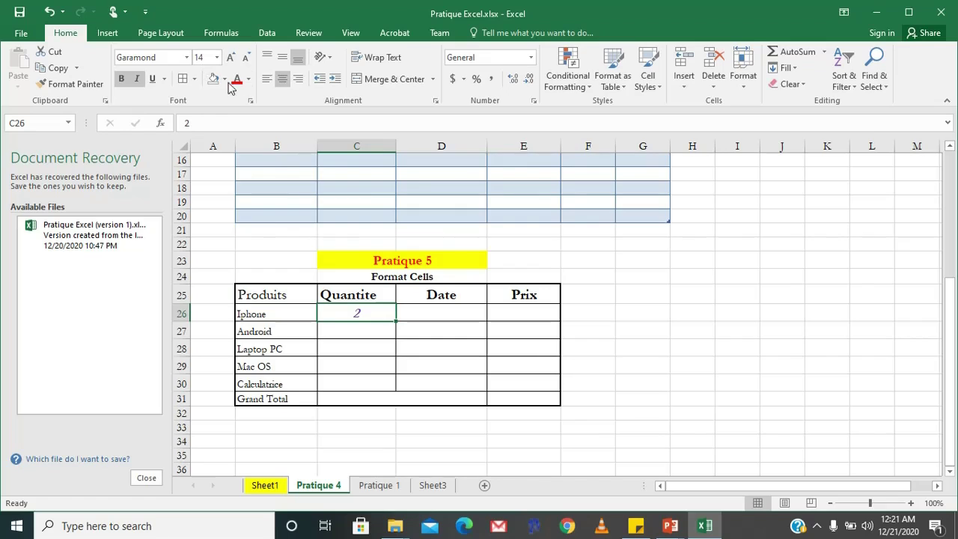
pyautogui.click(367, 329)
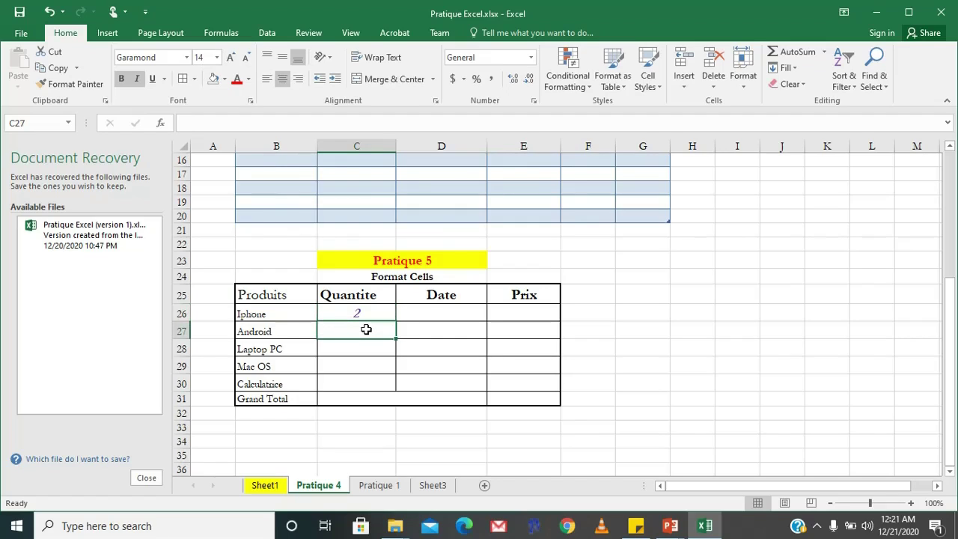
pyautogui.write('5')
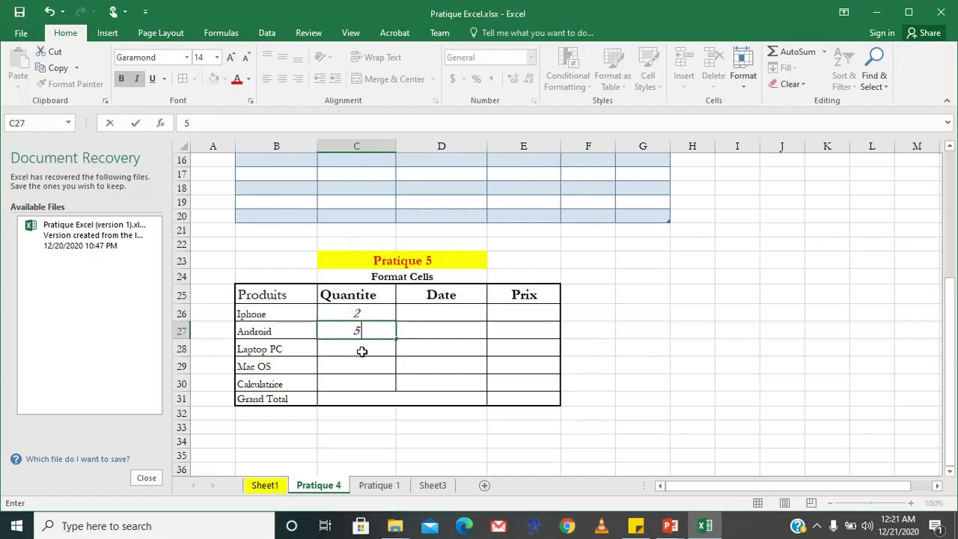
pyautogui.press('Return')
pyautogui.click(365, 330)
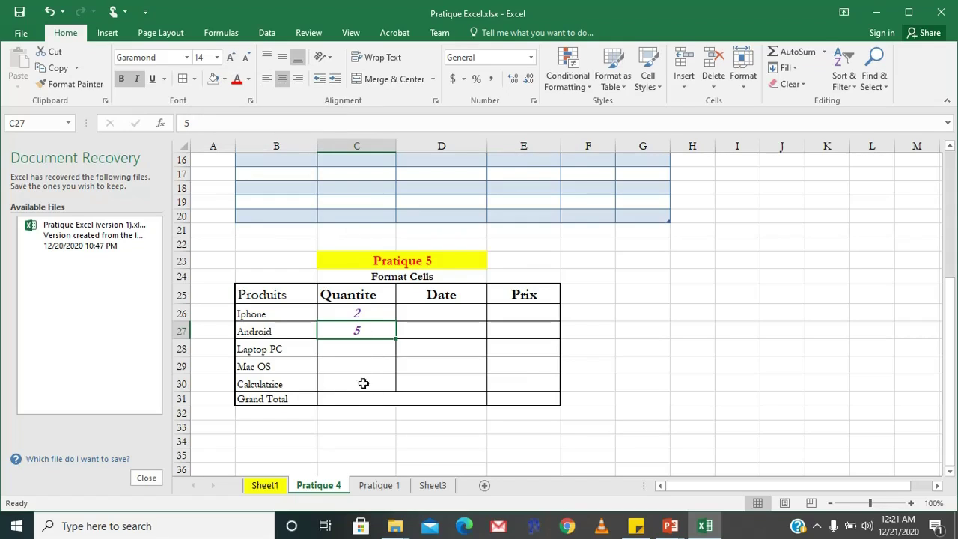
pyautogui.click(439, 315)
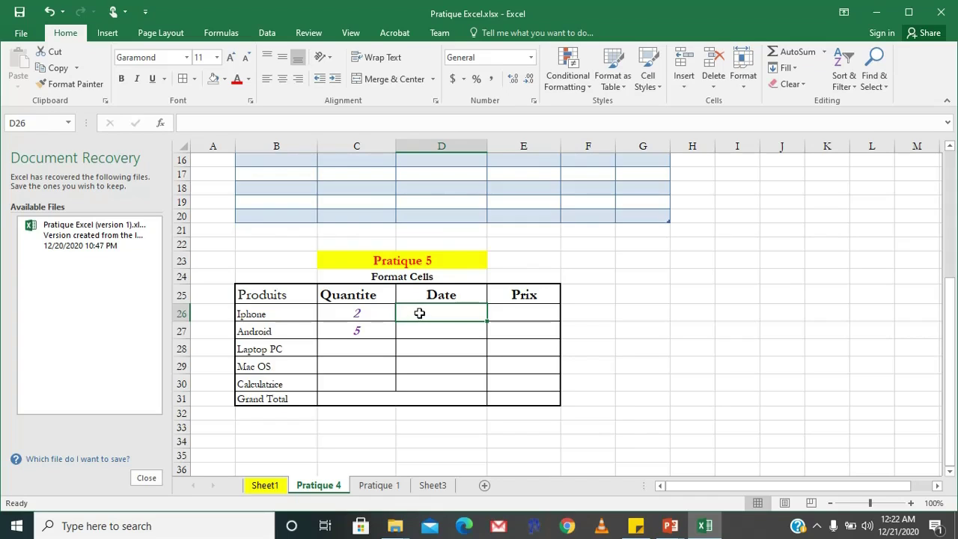
# Select D26:D30 and open Format Cells on the Date number category
pyautogui.moveTo(420, 314); pyautogui.dragTo(423, 382)
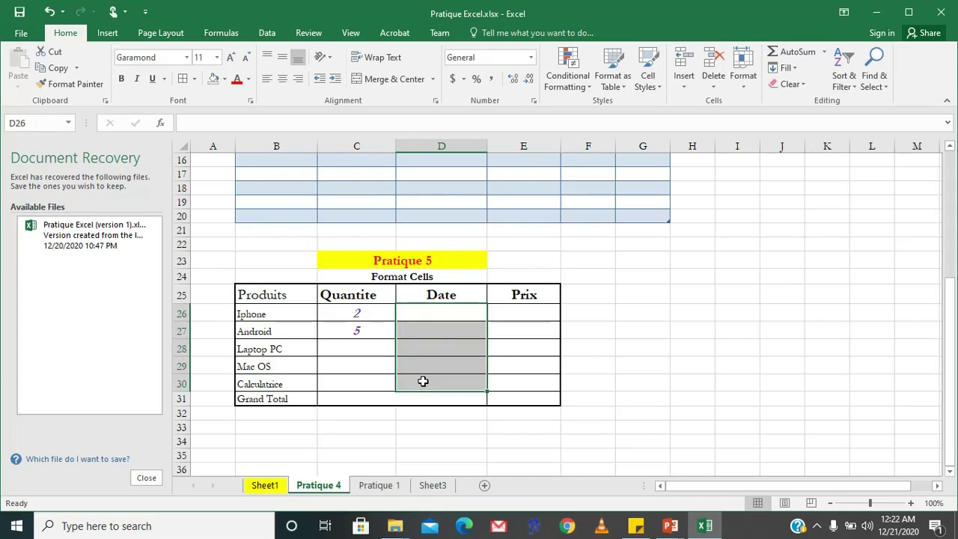
pyautogui.rightClick(442, 341)
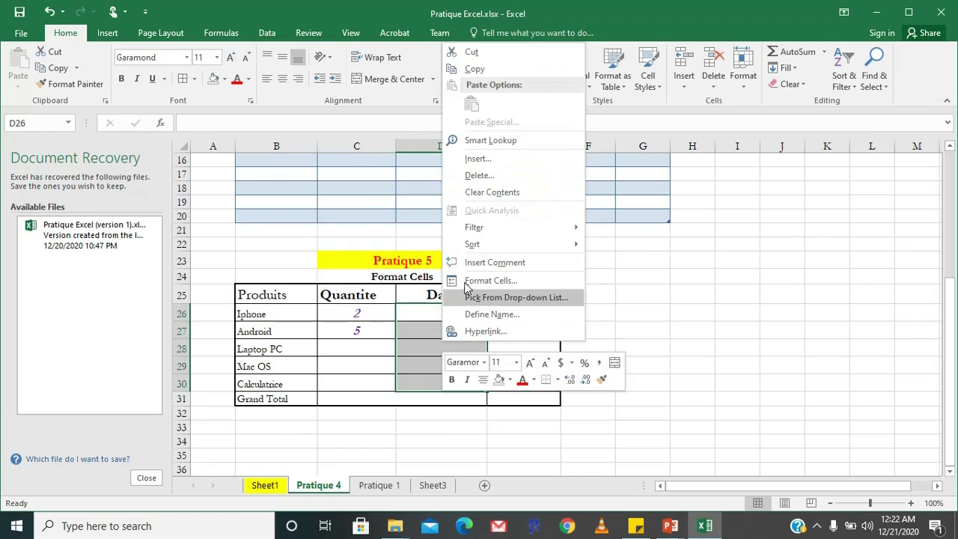
pyautogui.click(490, 281)
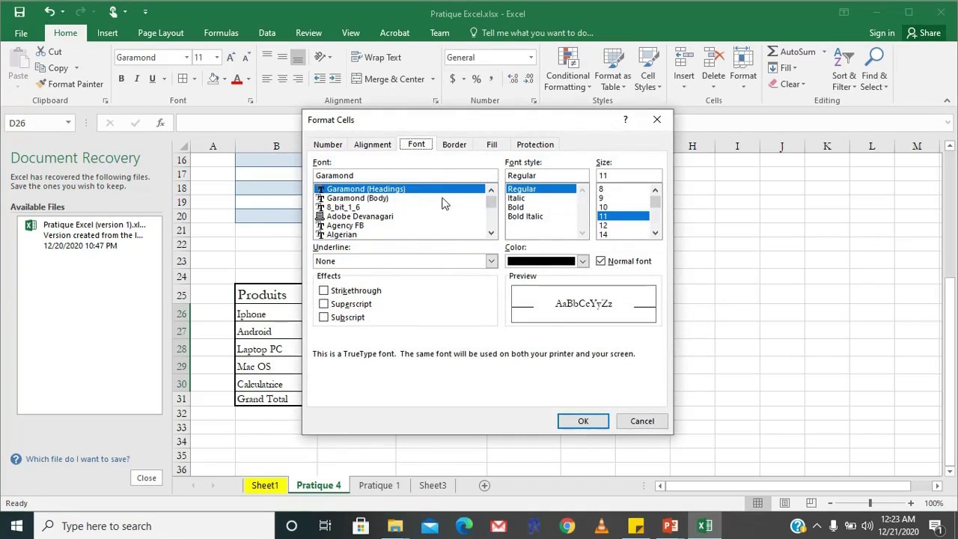
pyautogui.click(330, 146)
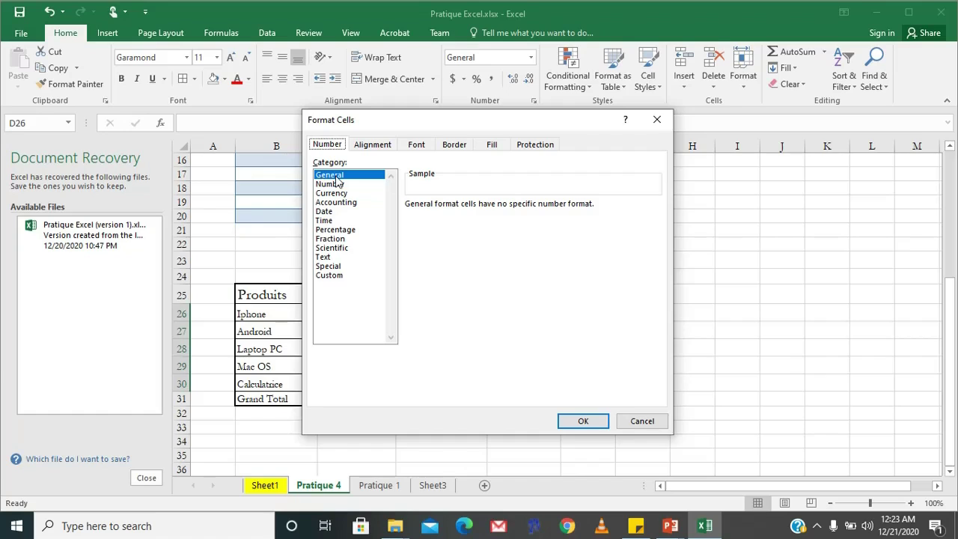
pyautogui.click(325, 213)
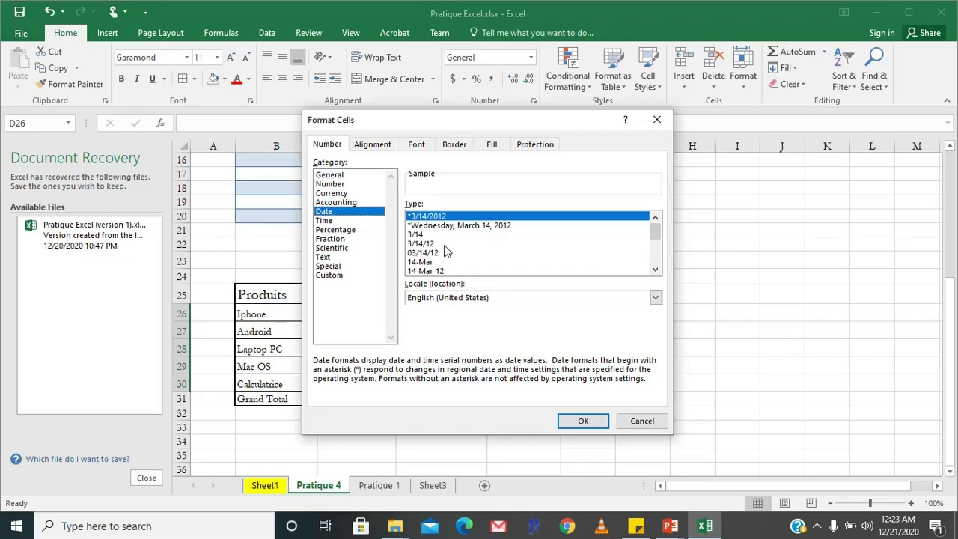
# Apply the 3/14/12 1:30 PM date format, English (United States) locale, to D26:D30
pyautogui.click(656, 270)
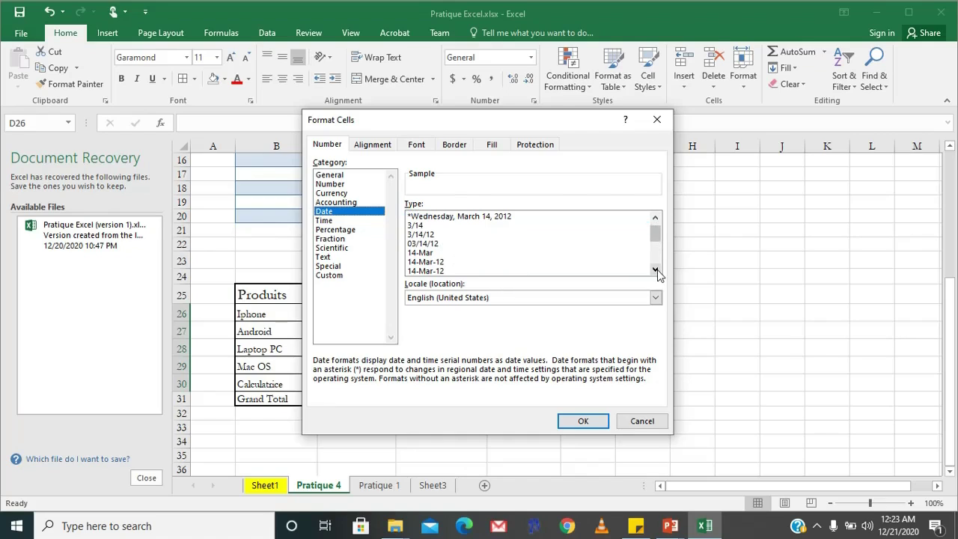
pyautogui.click(656, 270)
pyautogui.click(656, 270)
pyautogui.click(656, 270)
pyautogui.click(655, 270)
pyautogui.click(655, 270)
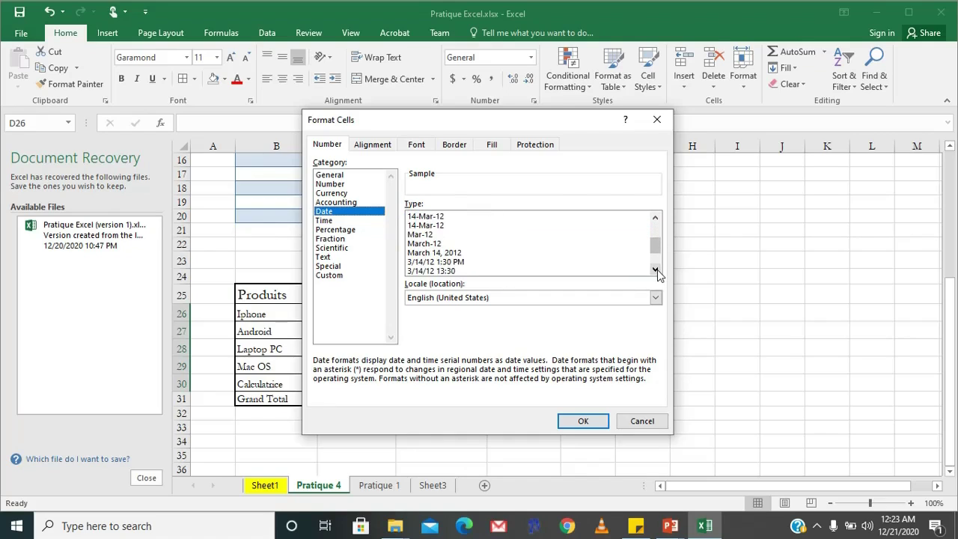
pyautogui.click(656, 270)
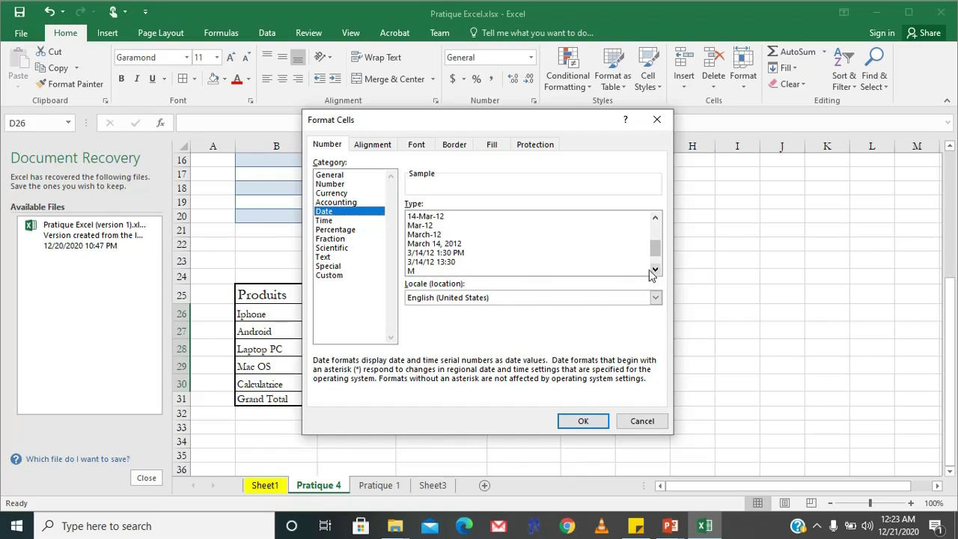
pyautogui.click(429, 254)
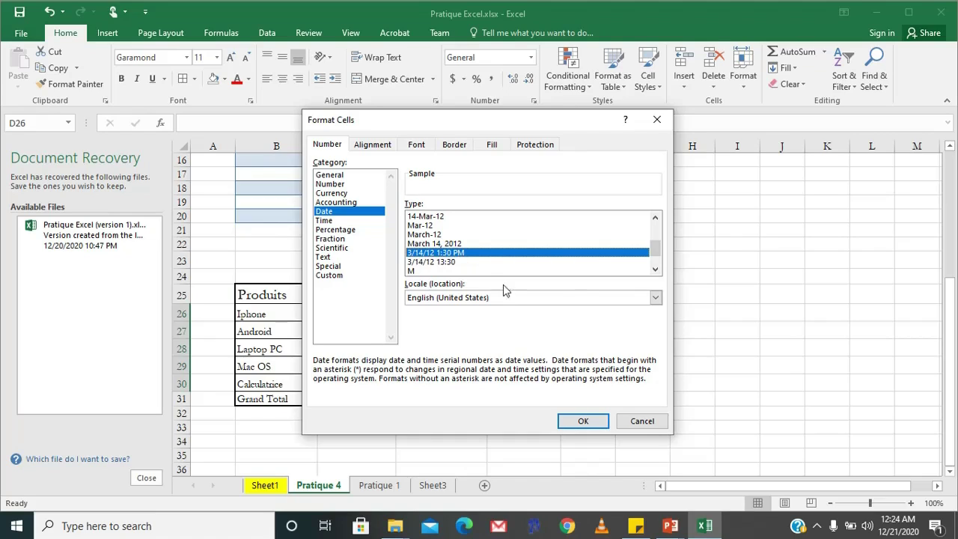
pyautogui.click(656, 298)
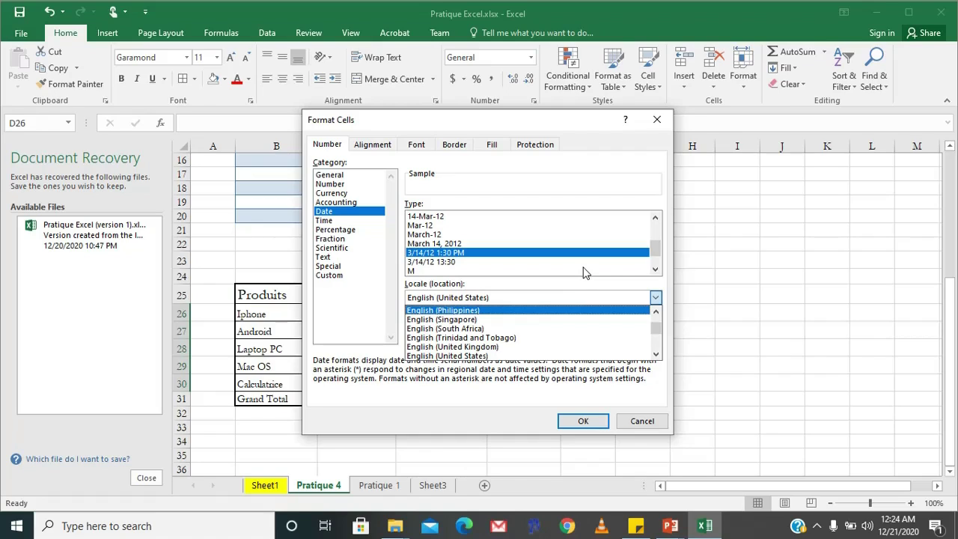
pyautogui.scroll(2, 584, 273)
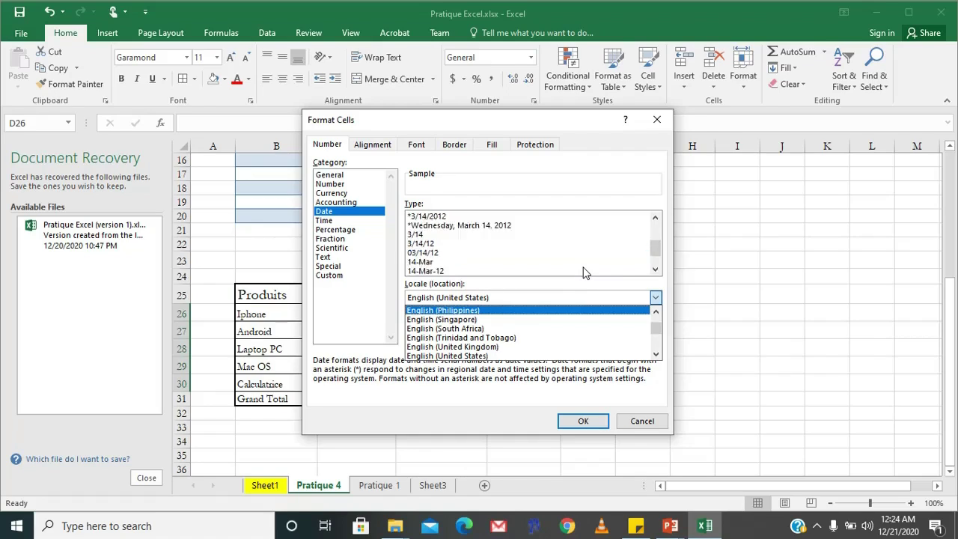
pyautogui.click(584, 274)
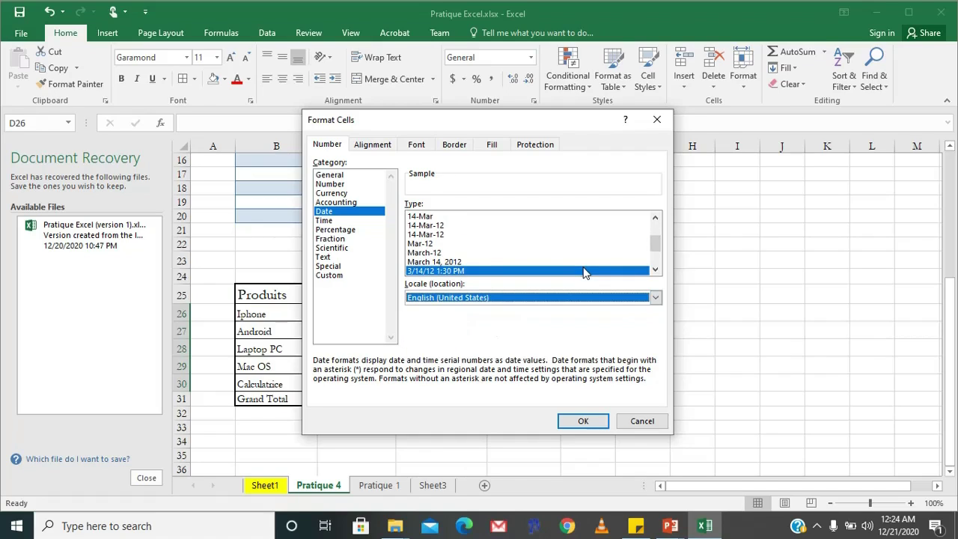
pyautogui.click(584, 421)
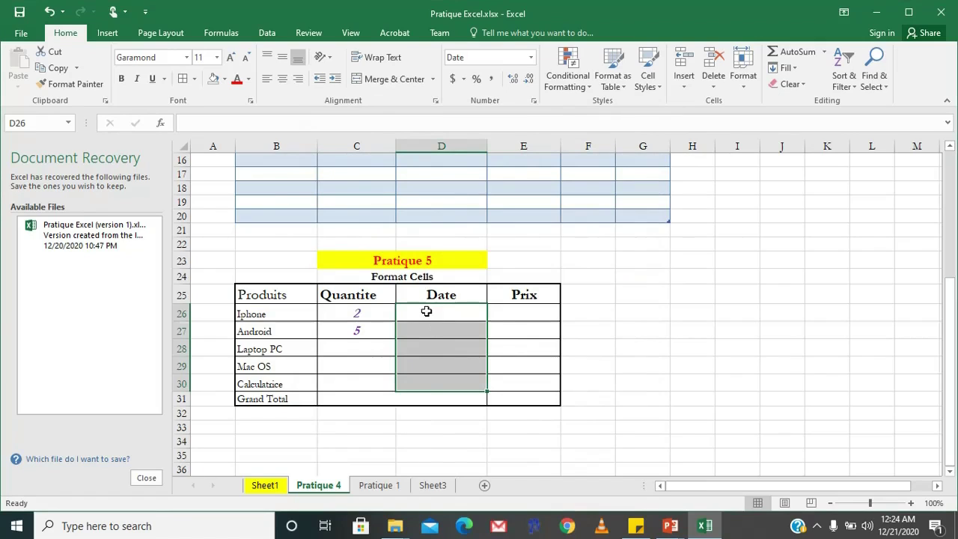
# Enter 12-04-2018, 2000 and 5000 as dates for Iphone, Android and Laptop PC
pyautogui.click(426, 312)
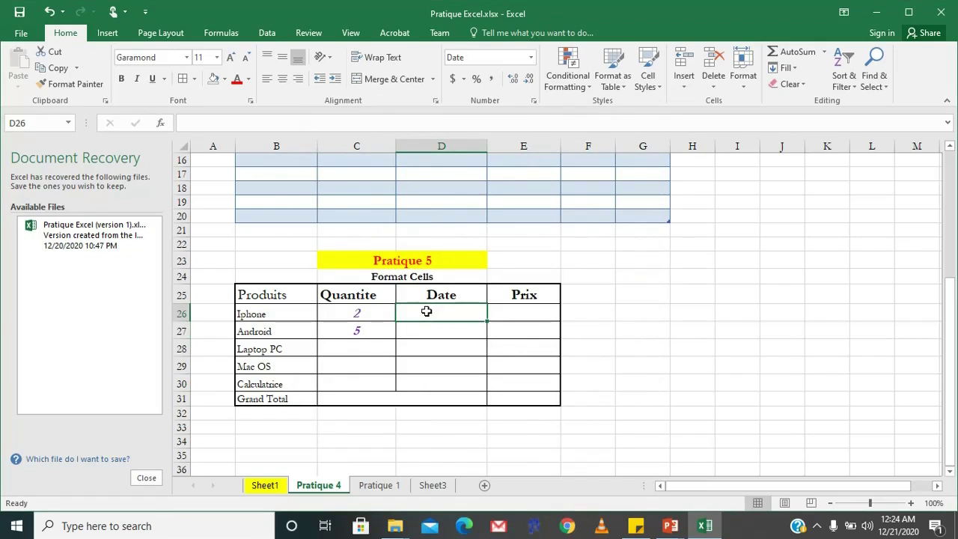
pyautogui.write('12-04-')
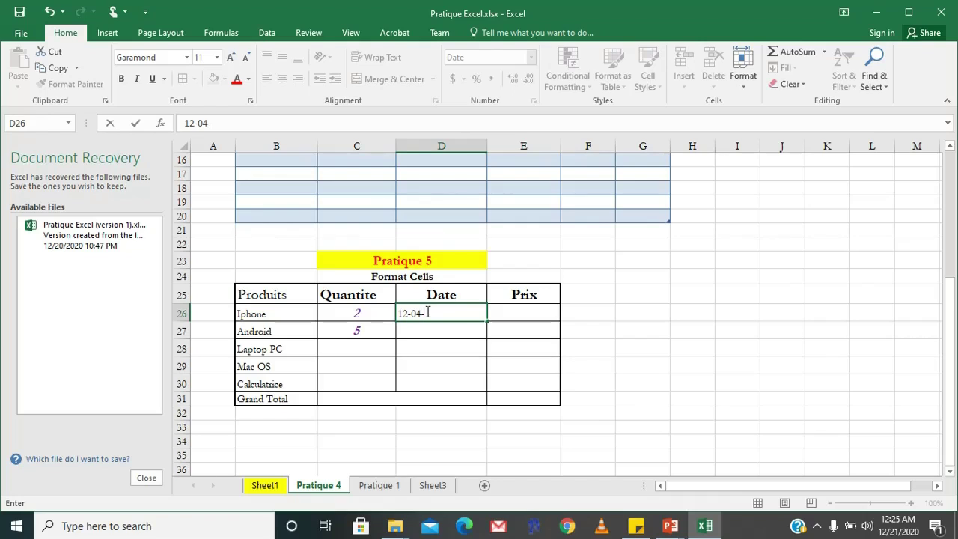
pyautogui.write('20')
pyautogui.write('18')
pyautogui.press('Return')
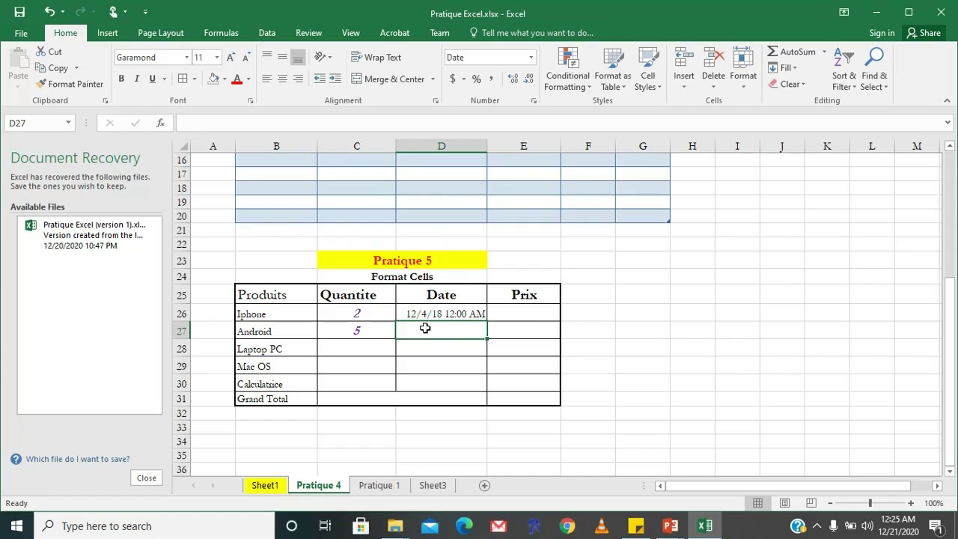
pyautogui.write('2000')
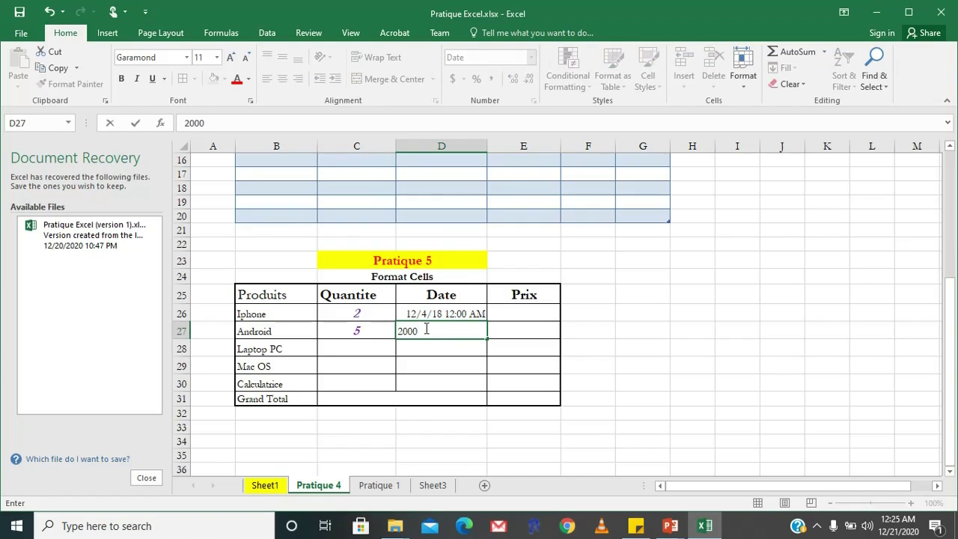
pyautogui.press('Return')
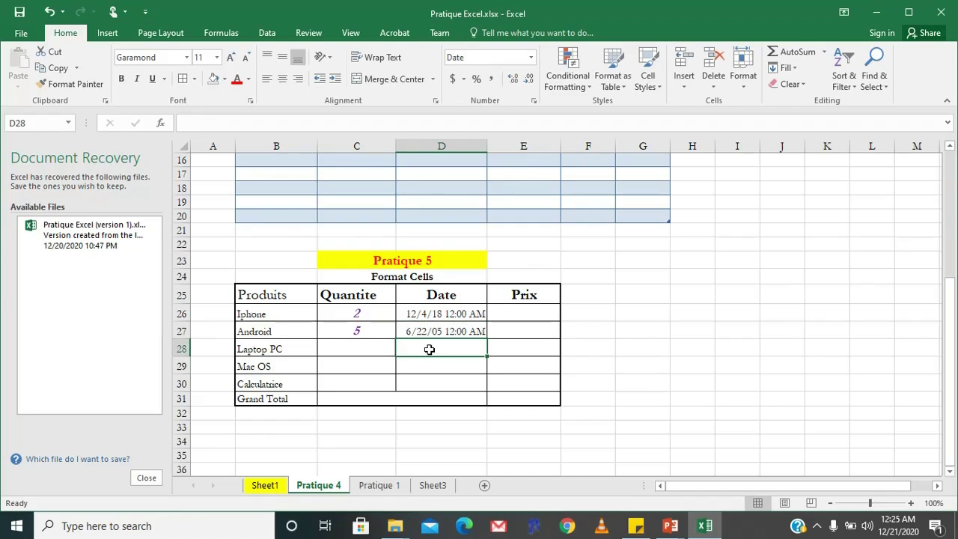
pyautogui.write('500')
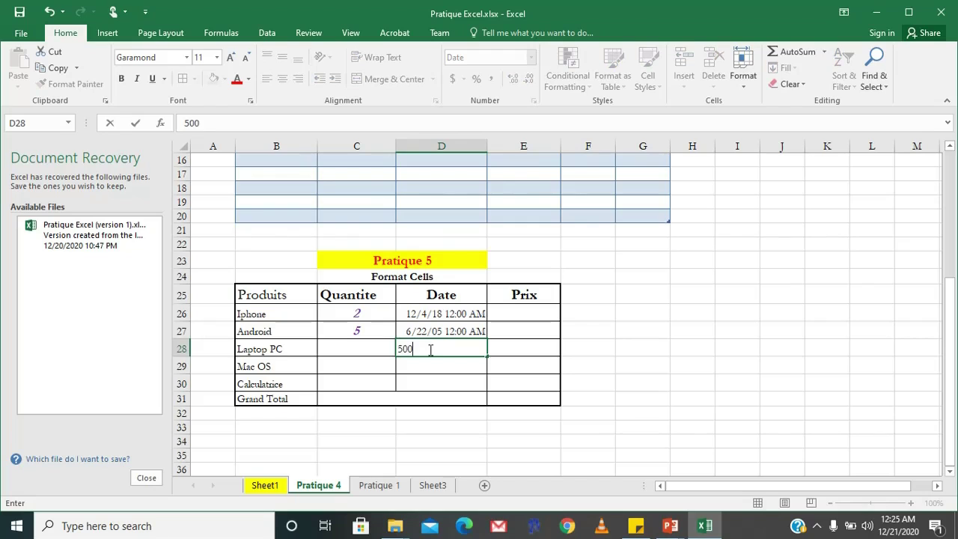
pyautogui.write('0')
pyautogui.press('Return')
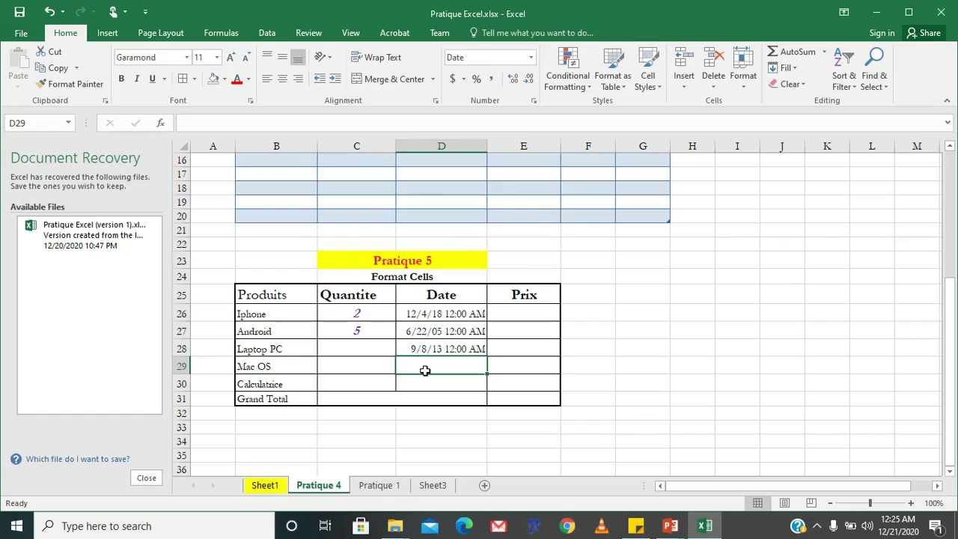
pyautogui.click(522, 314)
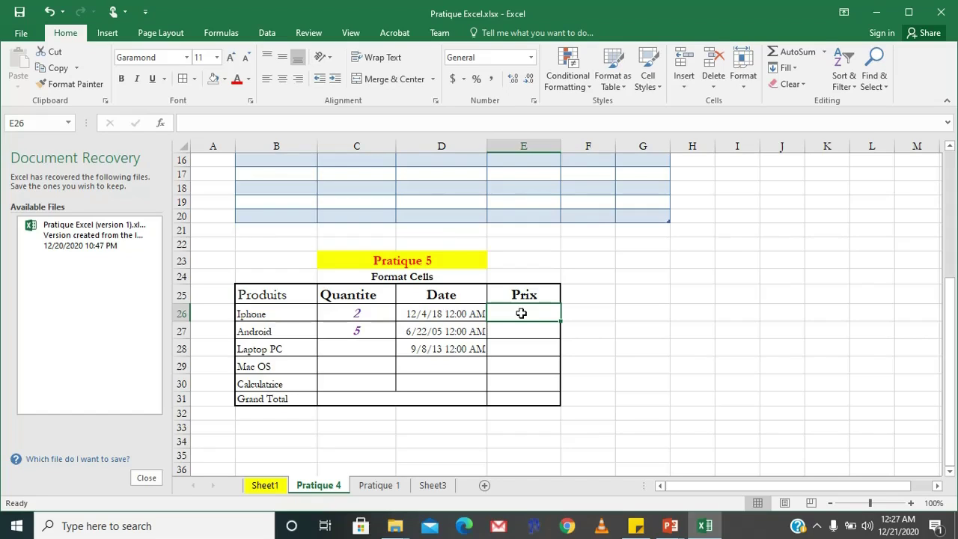
# Select the Prix cells E26:E31 and open More Number Formats for them
pyautogui.moveTo(522, 313); pyautogui.dragTo(530, 399)
pyautogui.rightClick(522, 350)
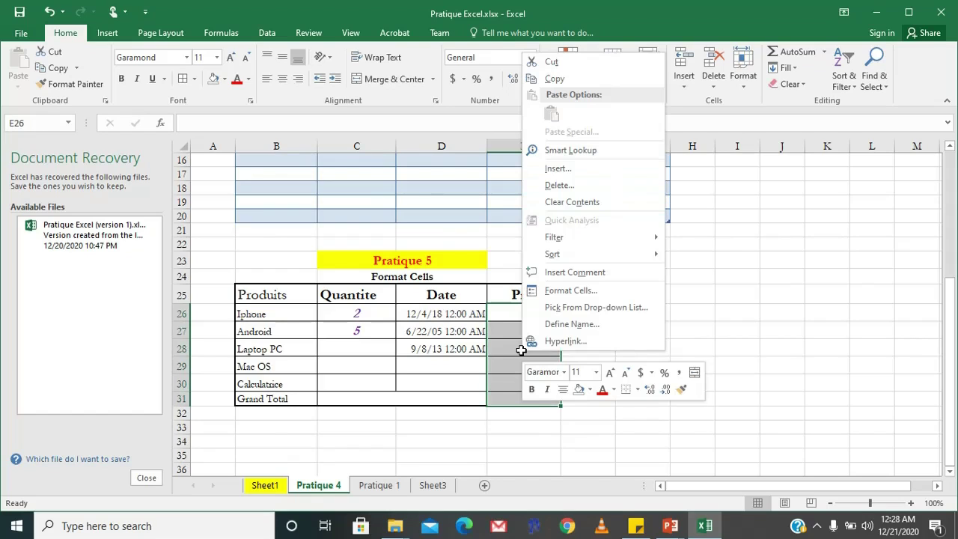
pyautogui.click(569, 292)
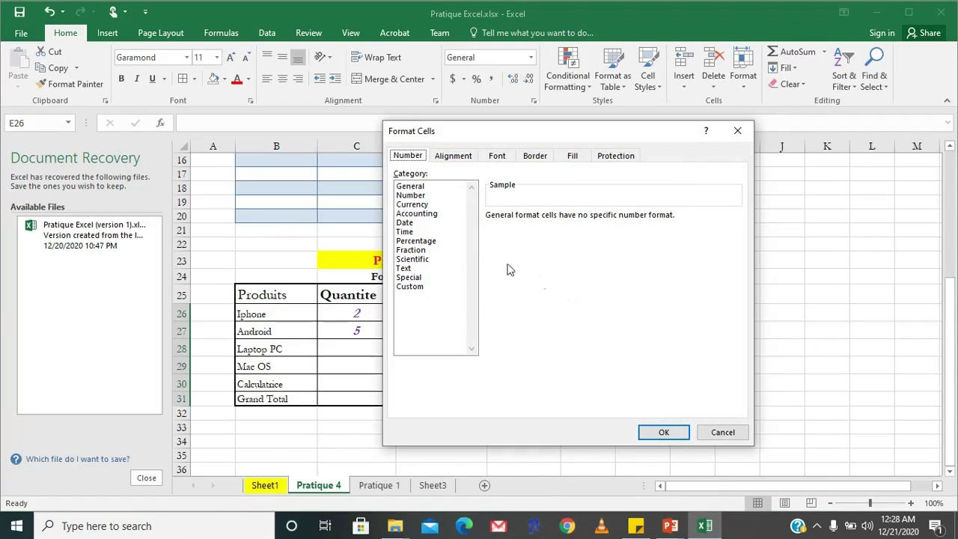
pyautogui.click(738, 133)
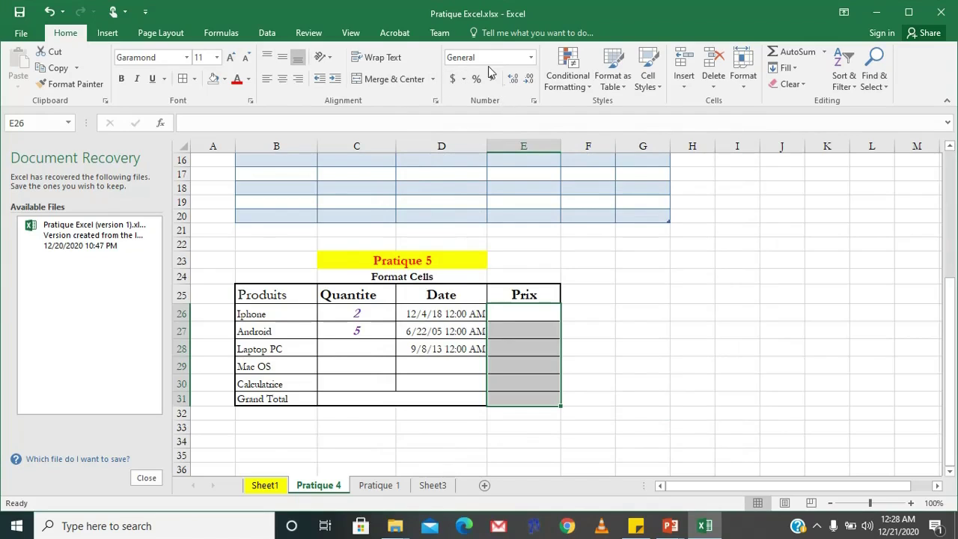
pyautogui.click(531, 58)
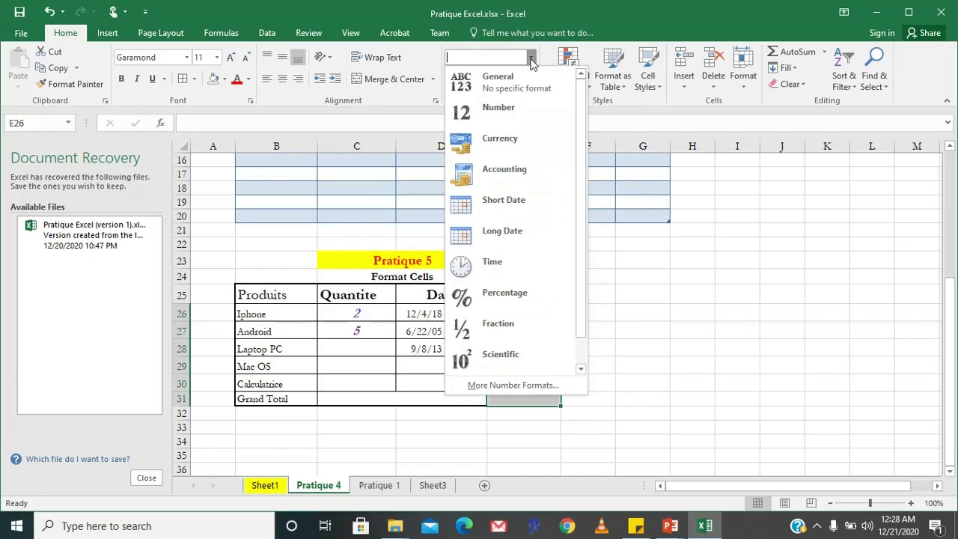
pyautogui.click(523, 386)
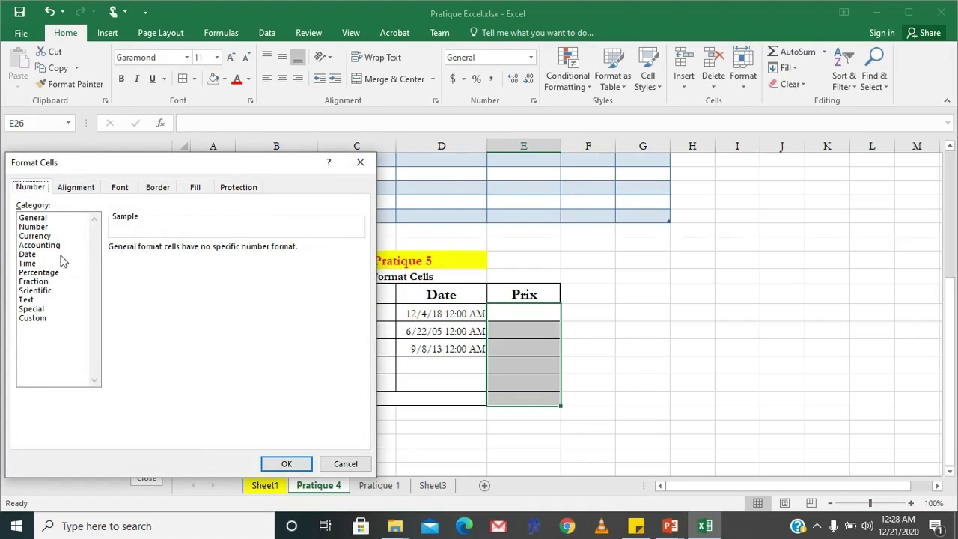
# Choose the Currency category for the Prix cells after trying Accounting, and show the currency symbol list
pyautogui.click(35, 236)
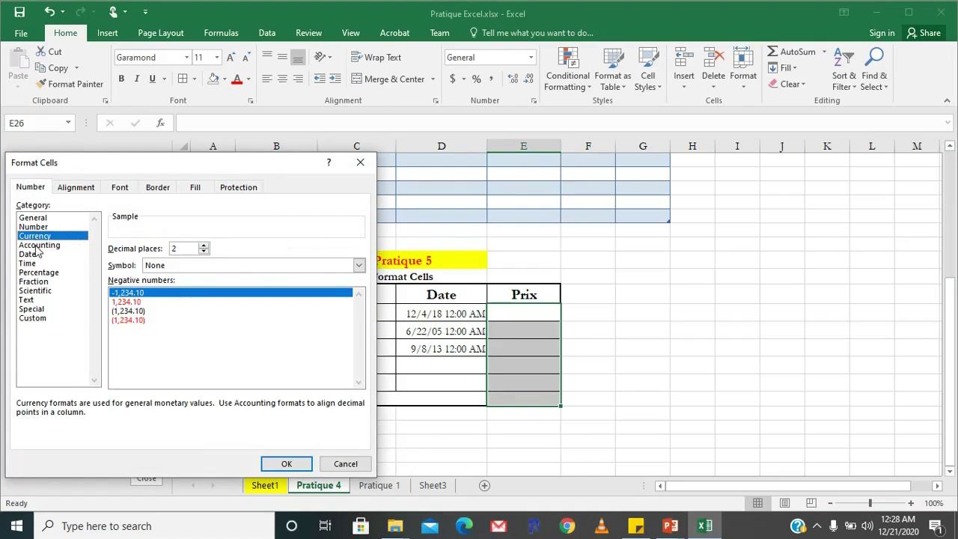
pyautogui.click(35, 248)
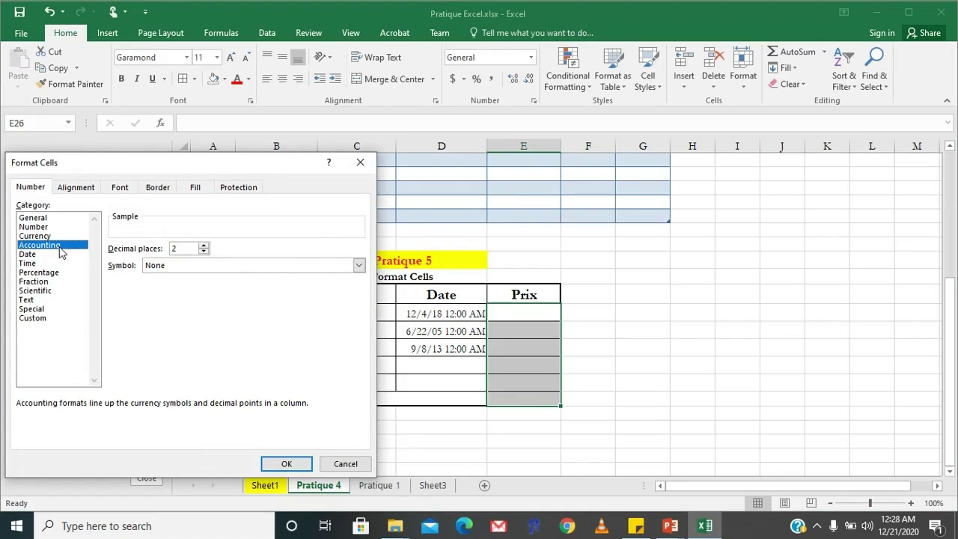
pyautogui.click(41, 238)
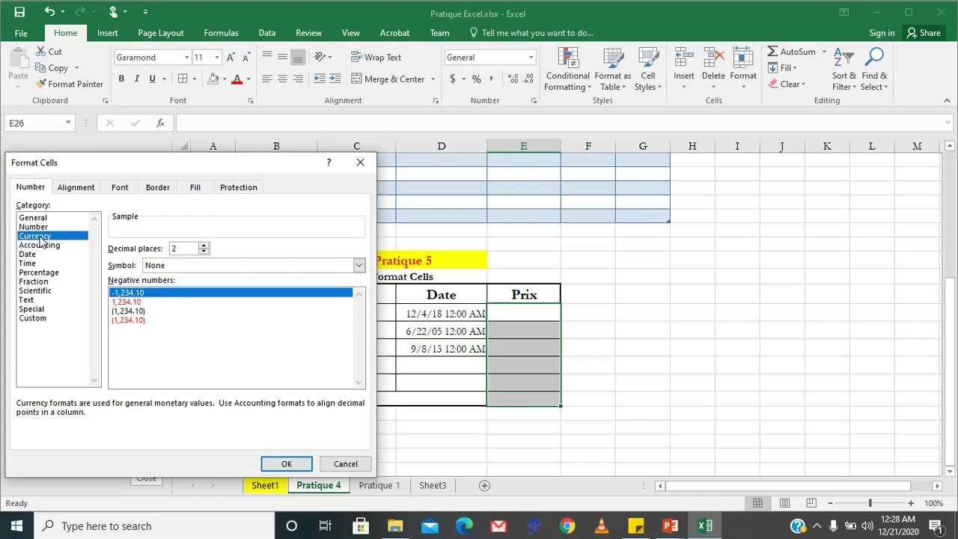
pyautogui.click(228, 270)
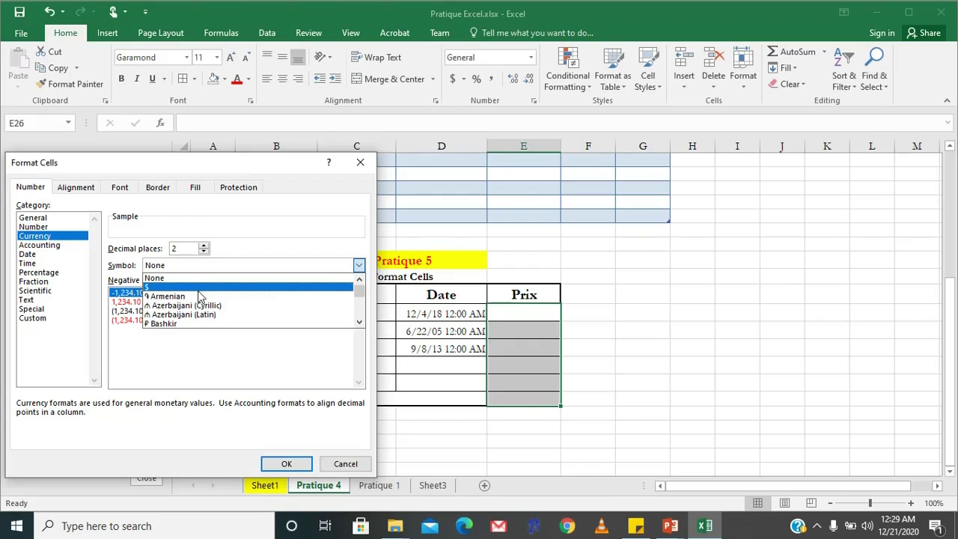
# Pick HTG as the currency symbol, keep 2 decimal places, and apply the format
pyautogui.write('ht')
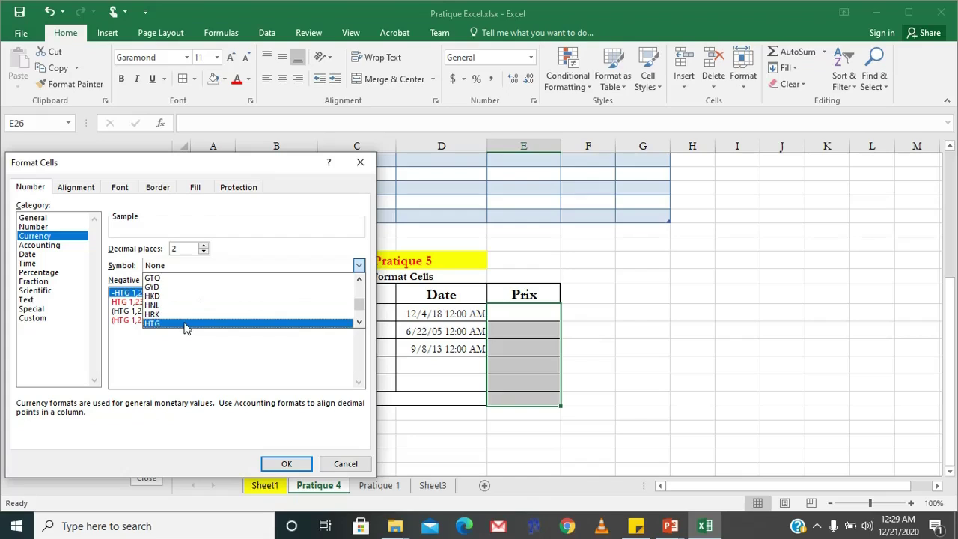
pyautogui.click(359, 322)
pyautogui.click(359, 322)
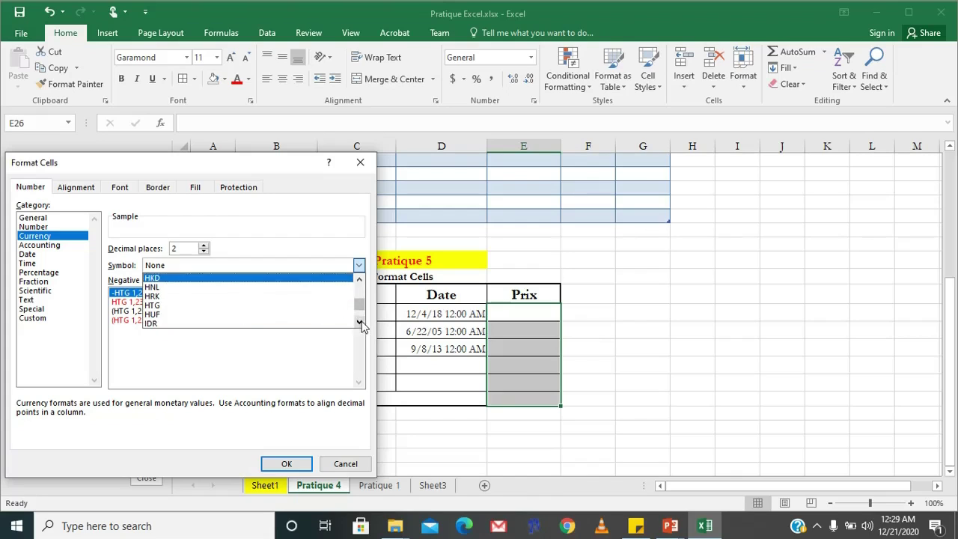
pyautogui.doubleClick(360, 322)
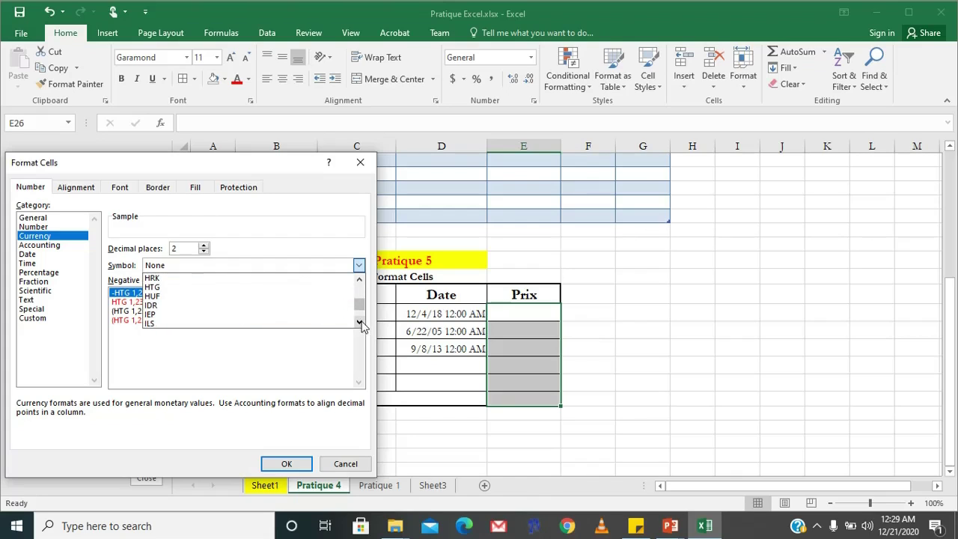
pyautogui.tripleClick(359, 283)
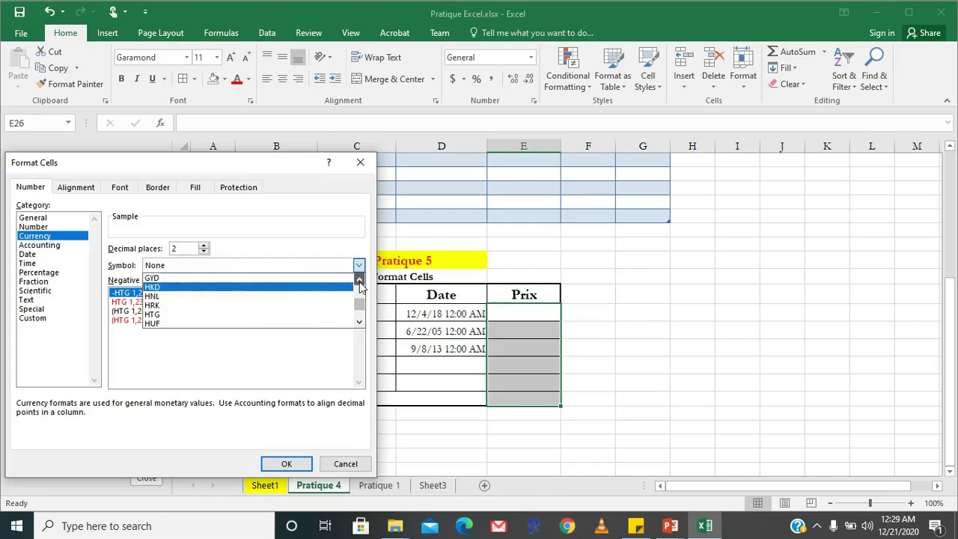
pyautogui.click(186, 314)
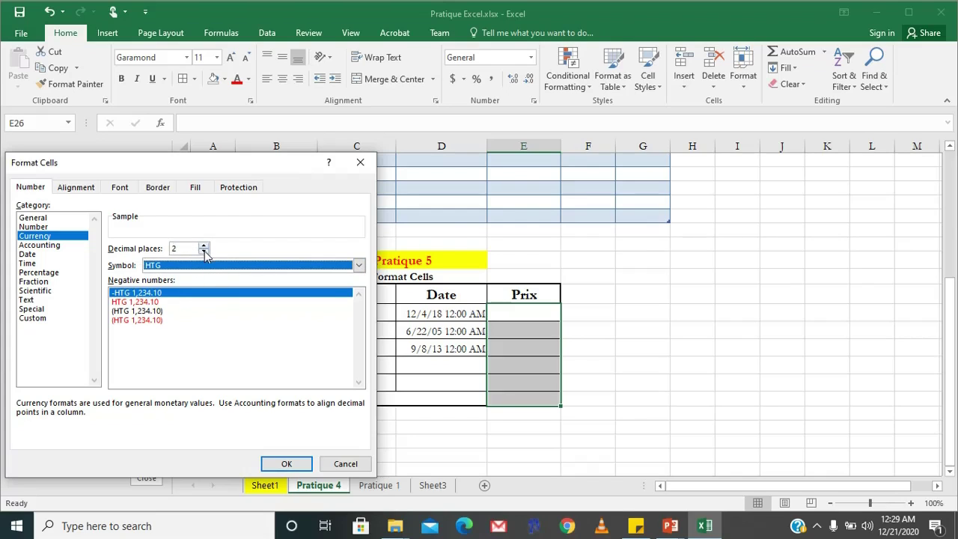
pyautogui.click(174, 248)
pyautogui.click(285, 464)
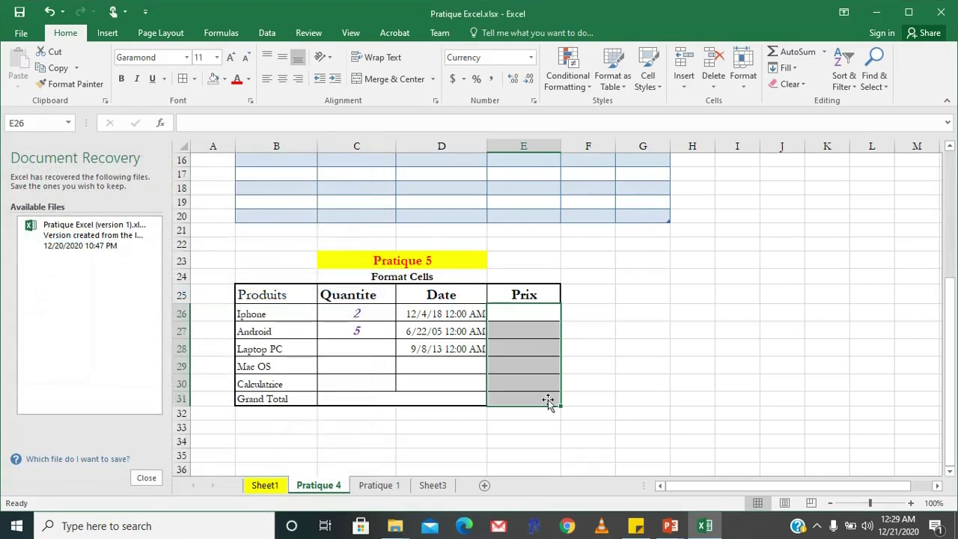
# Enter prices 100, 6 and 5,665 for Iphone, Android and Laptop PC, then select E26:E30
pyautogui.click(523, 315)
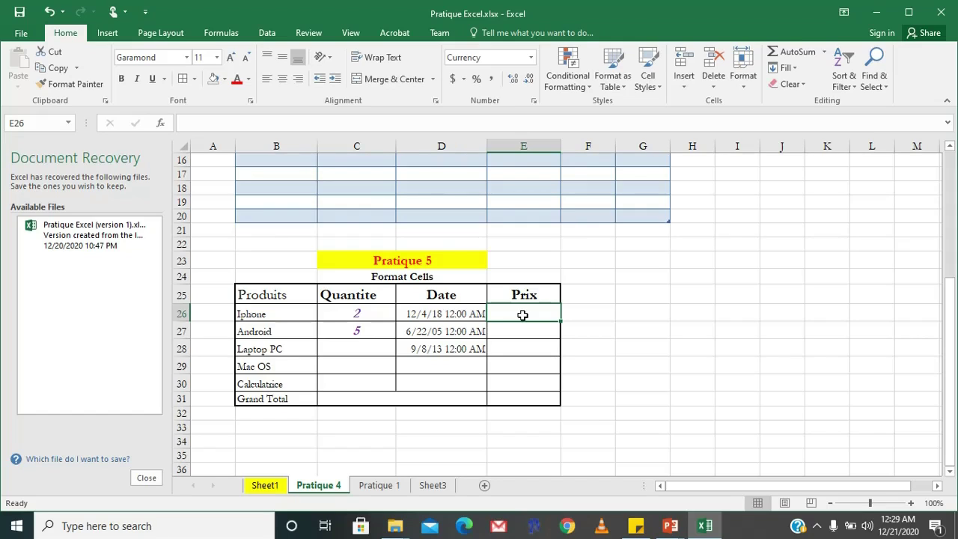
pyautogui.write('100')
pyautogui.press('Return')
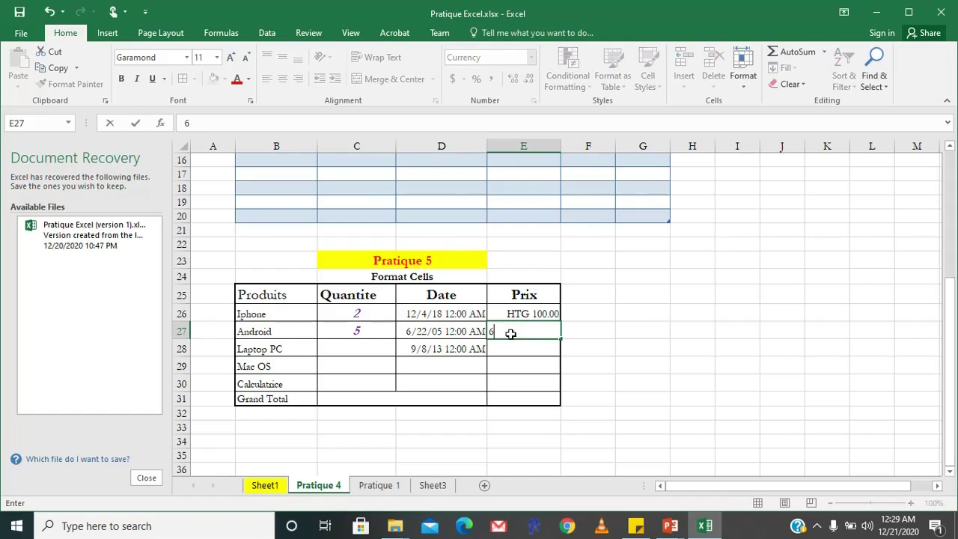
pyautogui.write('HTG 6')
pyautogui.press('Return')
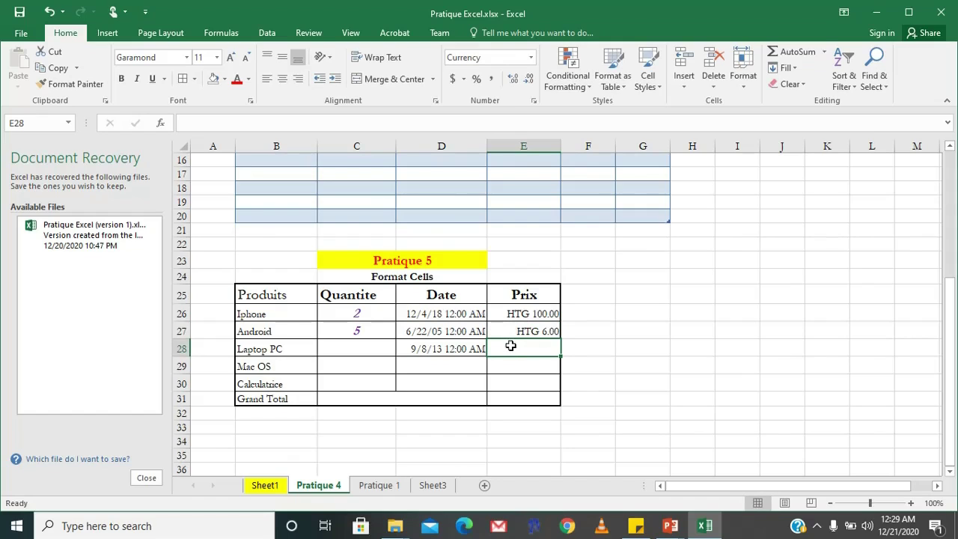
pyautogui.write('5,6')
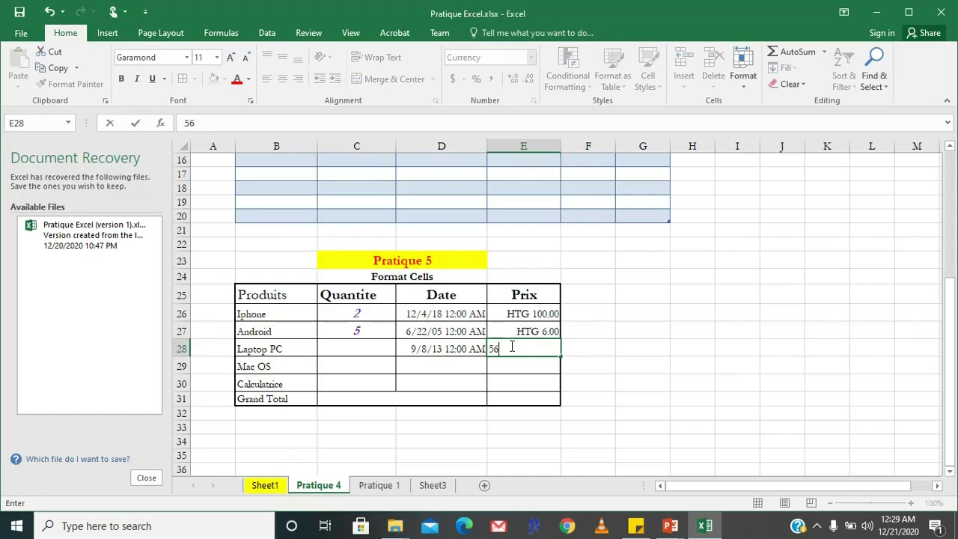
pyautogui.write('65')
pyautogui.press('Return')
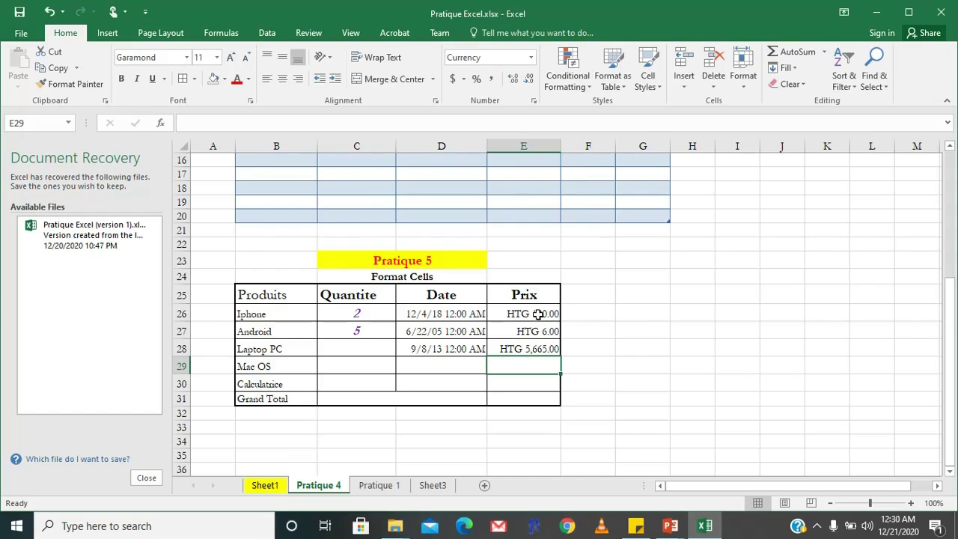
pyautogui.moveTo(538, 315); pyautogui.dragTo(537, 389)
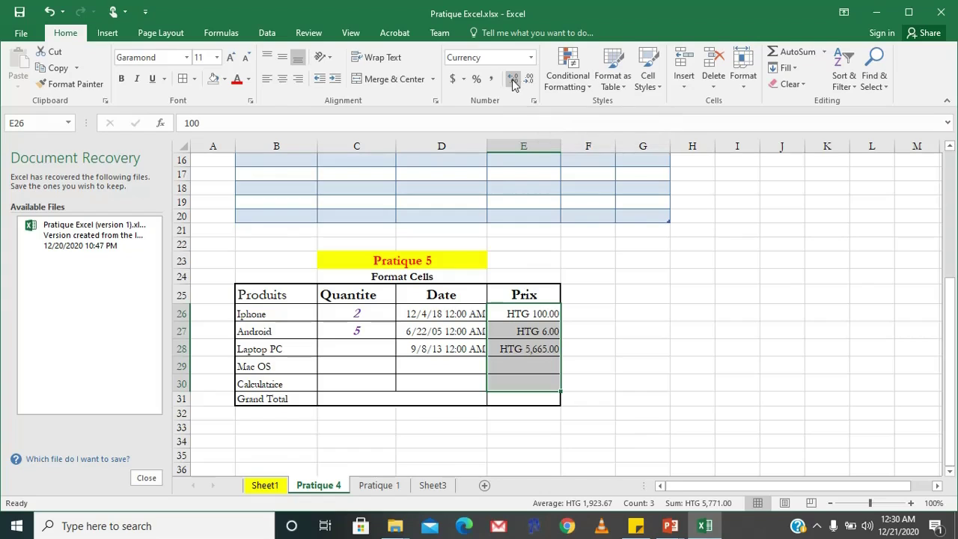
# Test more and fewer decimals, settle on two, then apply Comma Style to the prices
pyautogui.click(513, 83)
pyautogui.click(513, 82)
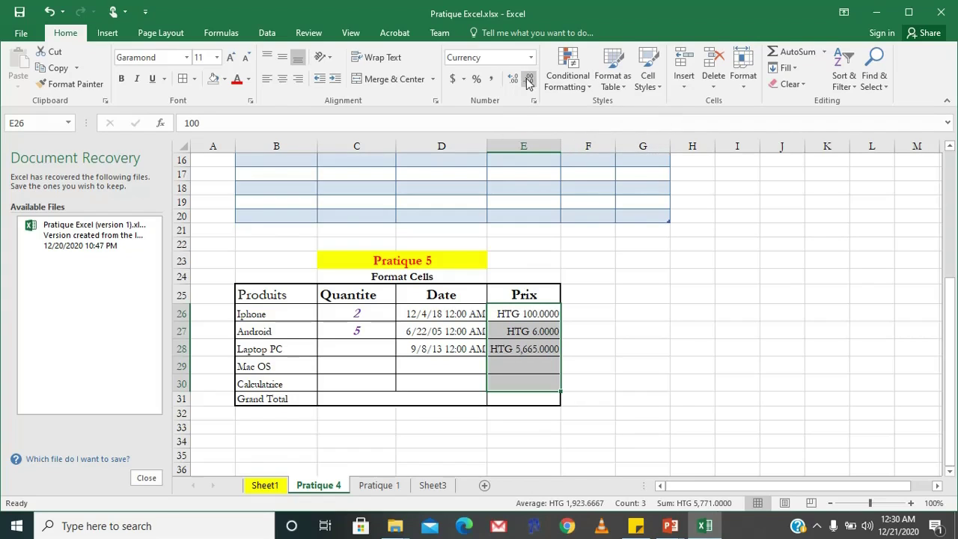
pyautogui.click(528, 81)
pyautogui.click(528, 81)
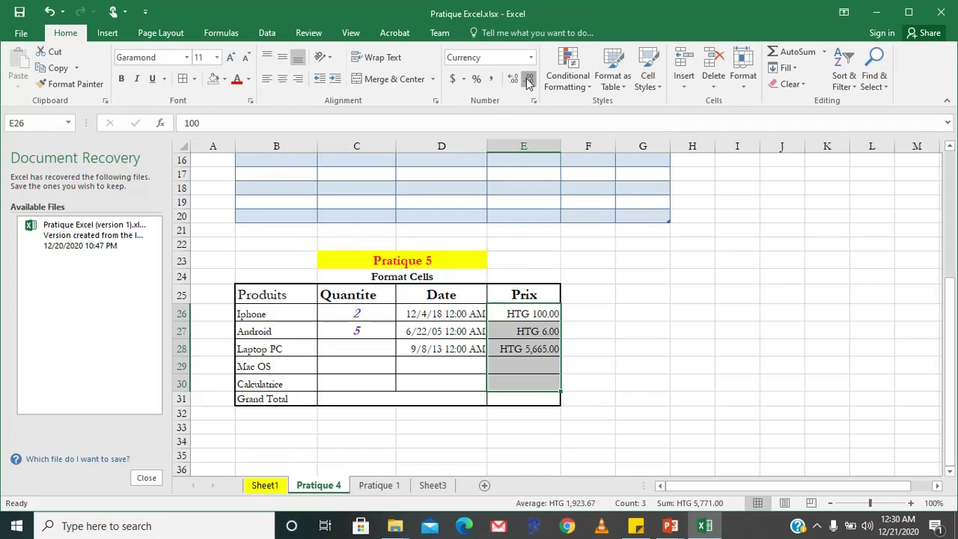
pyautogui.click(528, 81)
pyautogui.click(528, 81)
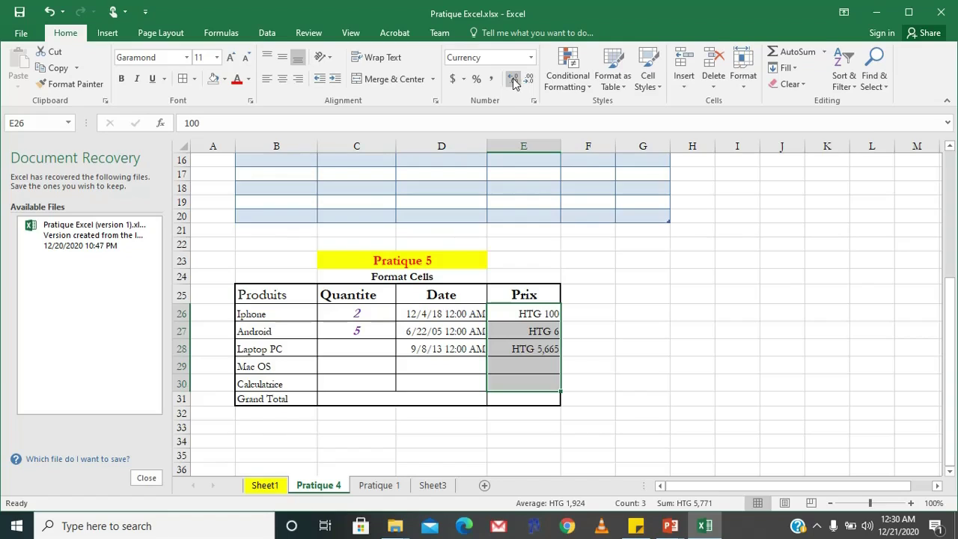
pyautogui.click(514, 80)
pyautogui.click(513, 81)
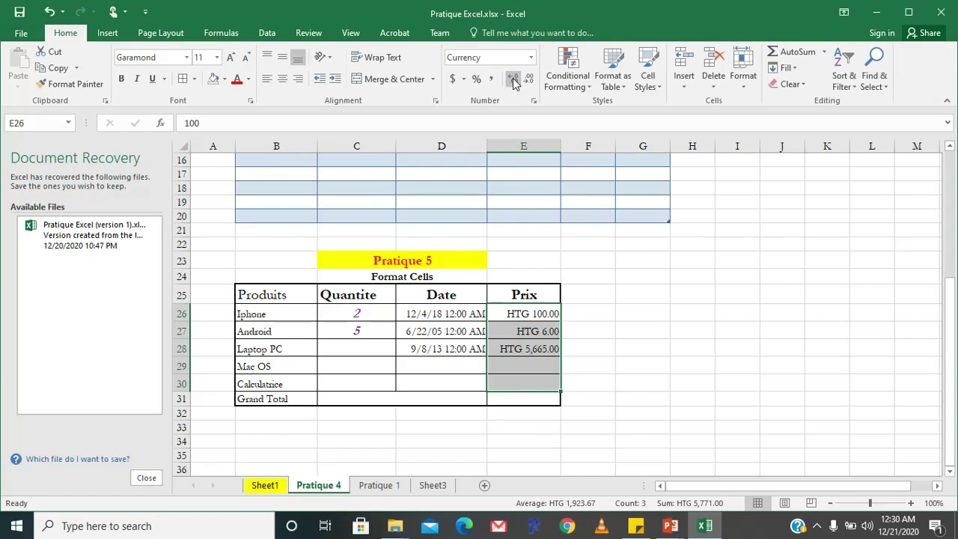
pyautogui.click(491, 84)
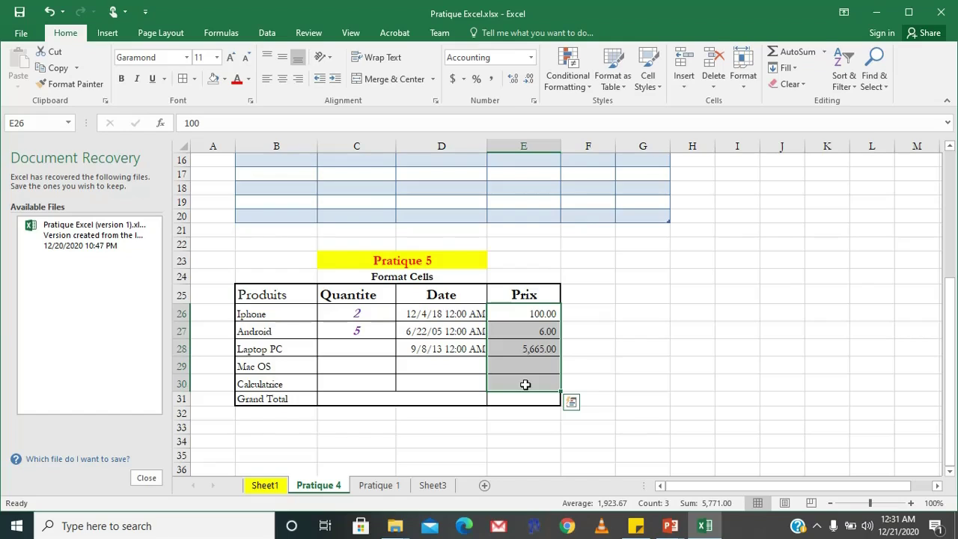
pyautogui.click(662, 359)
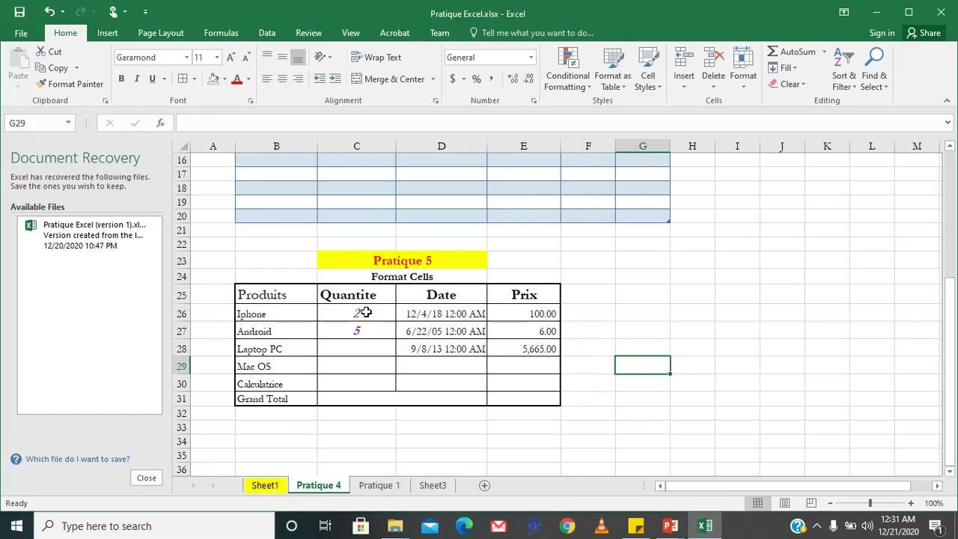
# Select the Quantite cells C26:C30 and bring up Format Cells for them
pyautogui.click(366, 312)
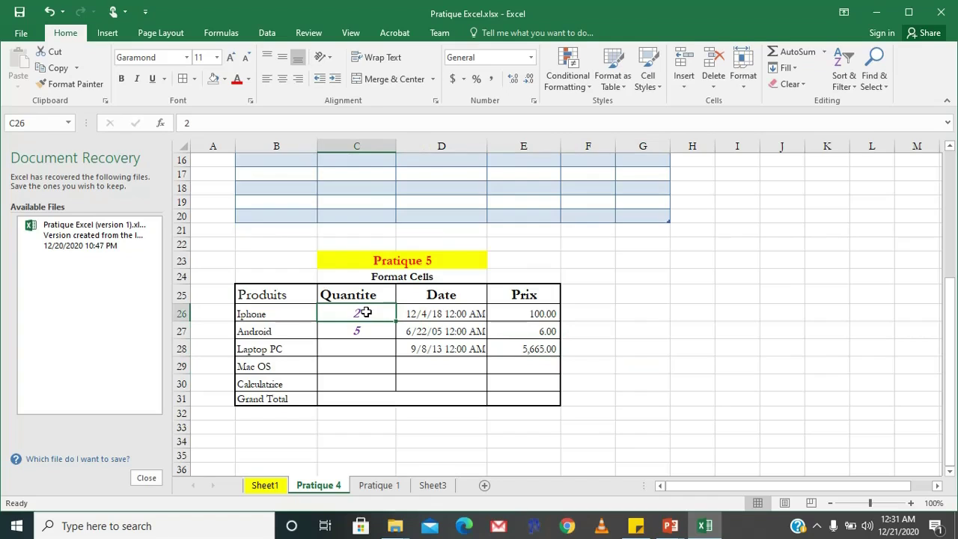
pyautogui.hotkey('shift', 'Down')
pyautogui.hotkey('shift', 'Down')
pyautogui.hotkey('shift', 'Down')
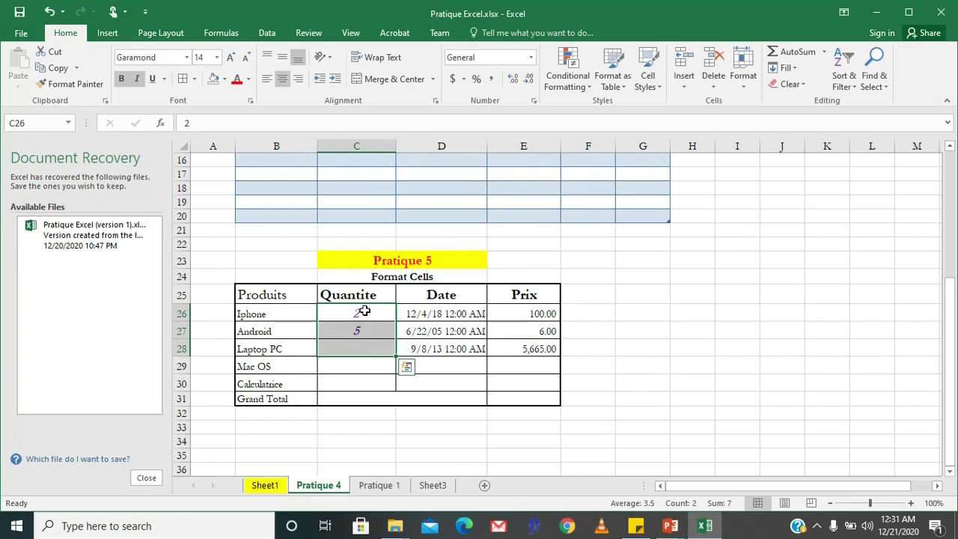
pyautogui.click(364, 312)
pyautogui.moveTo(364, 312); pyautogui.dragTo(364, 384)
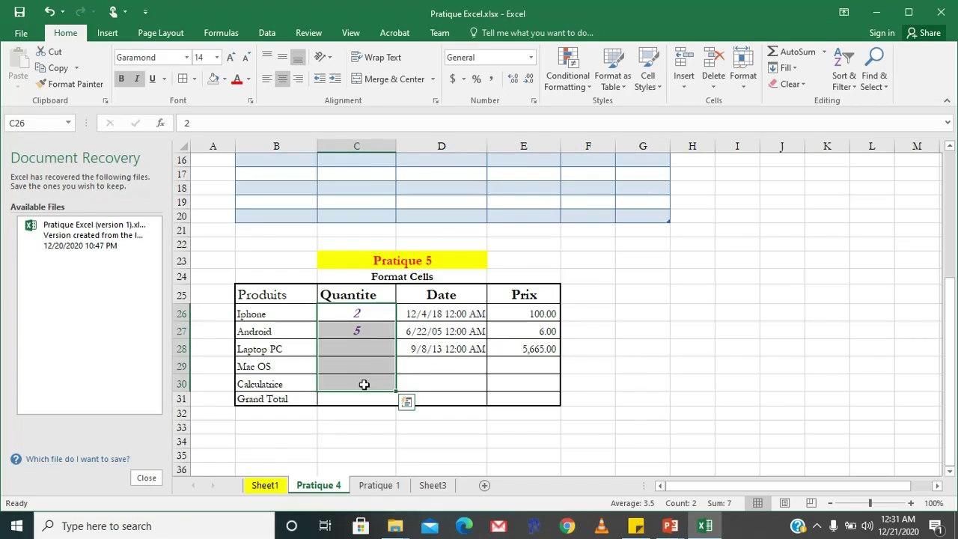
pyautogui.rightClick(352, 352)
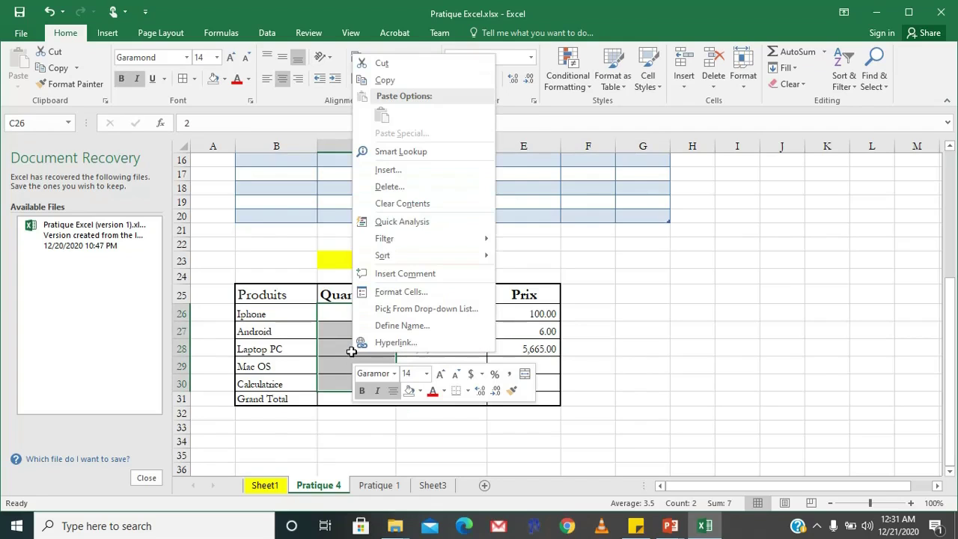
pyautogui.click(389, 294)
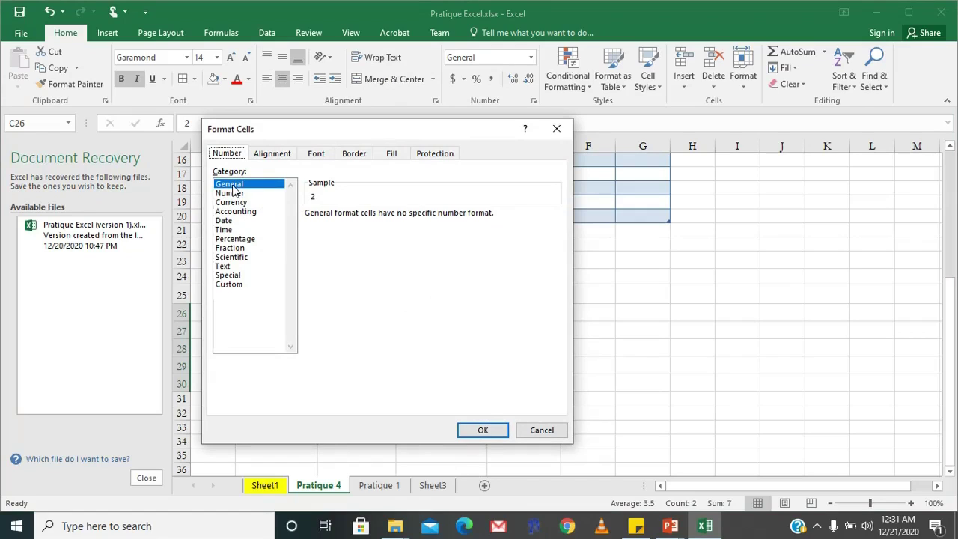
# Set the text orientation to 45 degrees and turn on Strikethrough, then apply
pyautogui.click(233, 186)
pyautogui.click(273, 155)
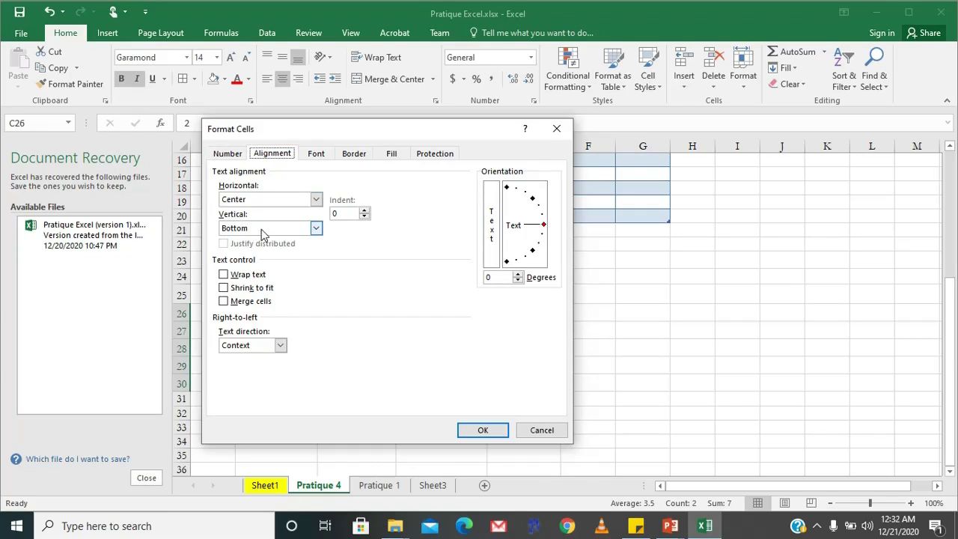
pyautogui.click(533, 201)
pyautogui.click(317, 155)
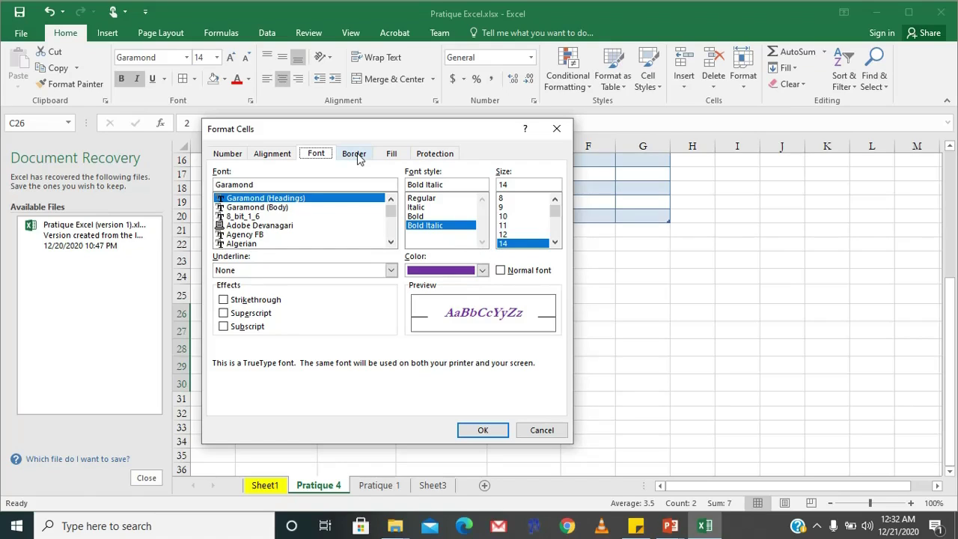
pyautogui.click(247, 302)
pyautogui.click(224, 300)
pyautogui.click(225, 303)
pyautogui.click(475, 433)
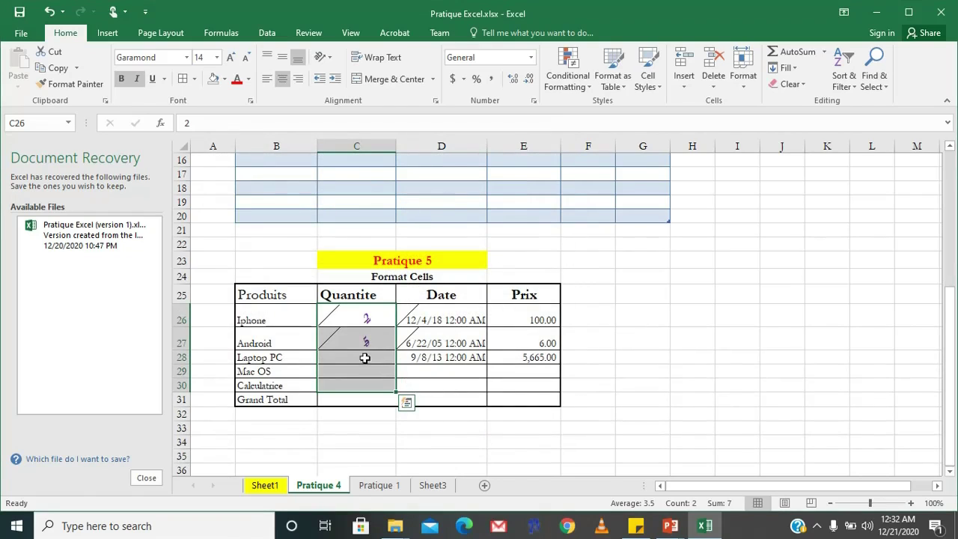
# Reselect C26:C30, clear Strikethrough and reset the text orientation to 0 degrees
pyautogui.click(366, 339)
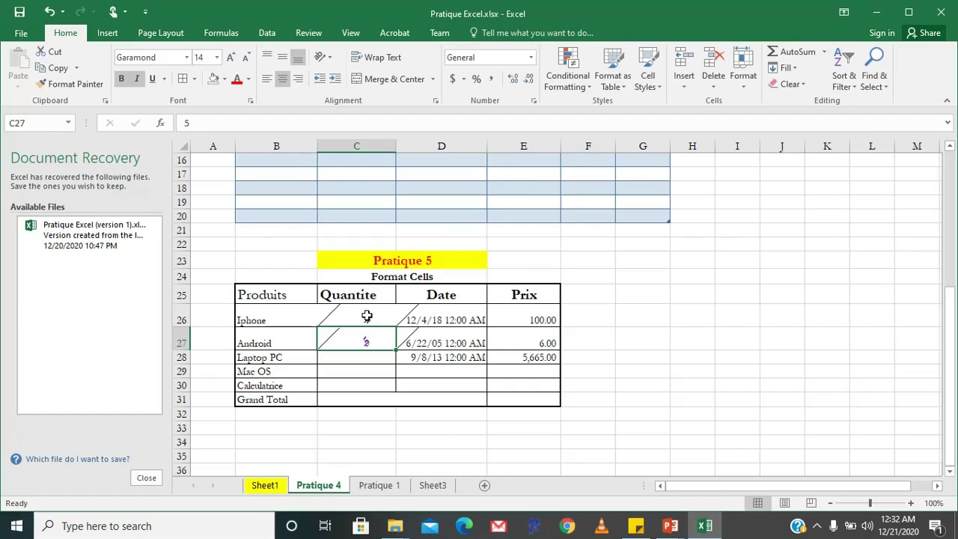
pyautogui.moveTo(367, 320); pyautogui.dragTo(365, 369)
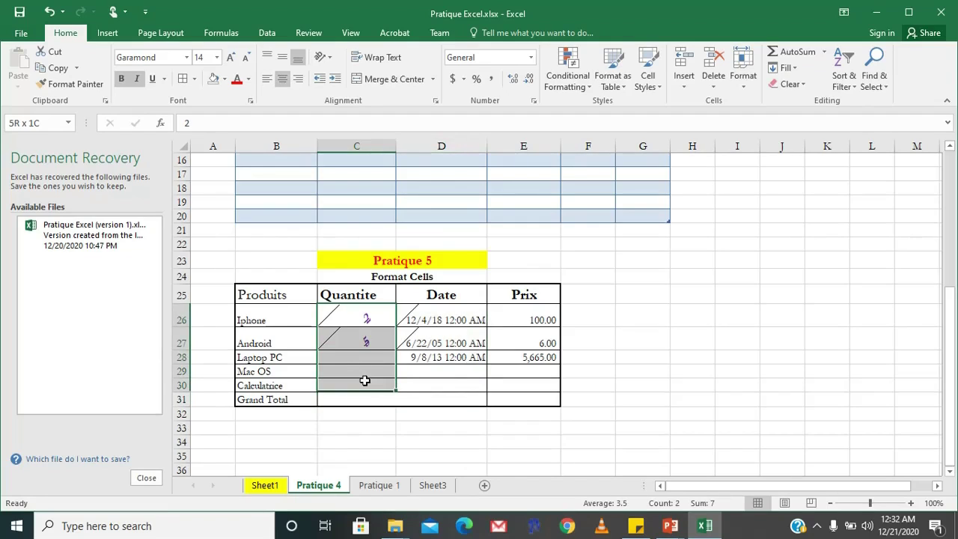
pyautogui.moveTo(364, 369); pyautogui.dragTo(365, 381)
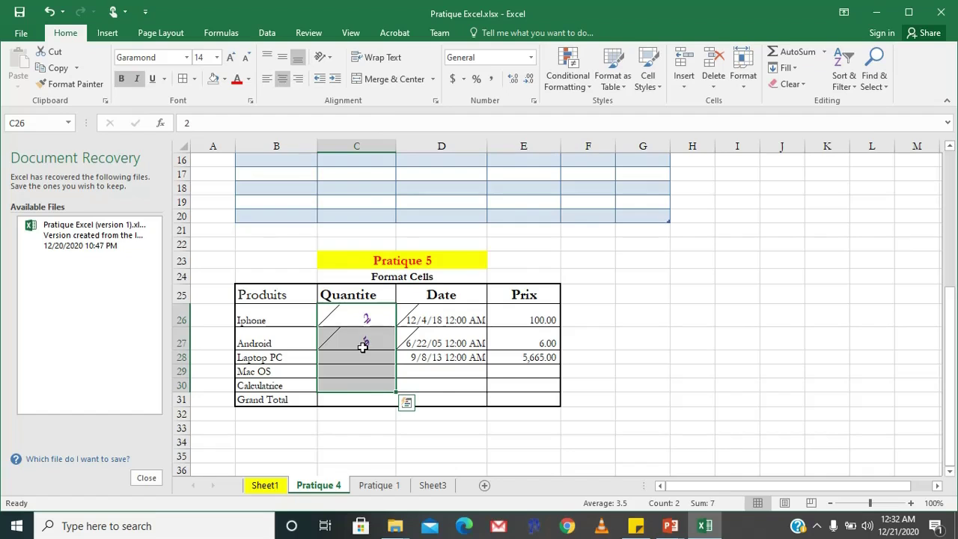
pyautogui.rightClick(363, 347)
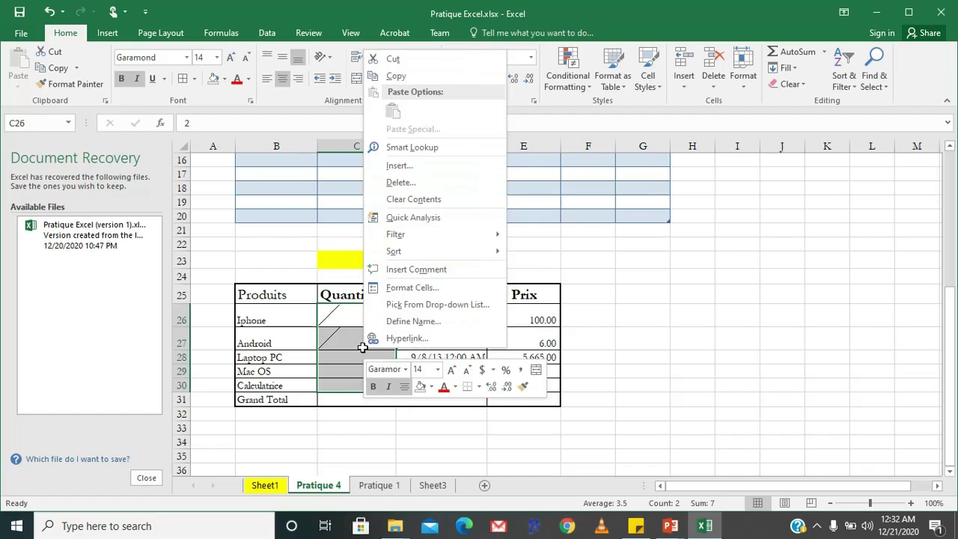
pyautogui.click(408, 288)
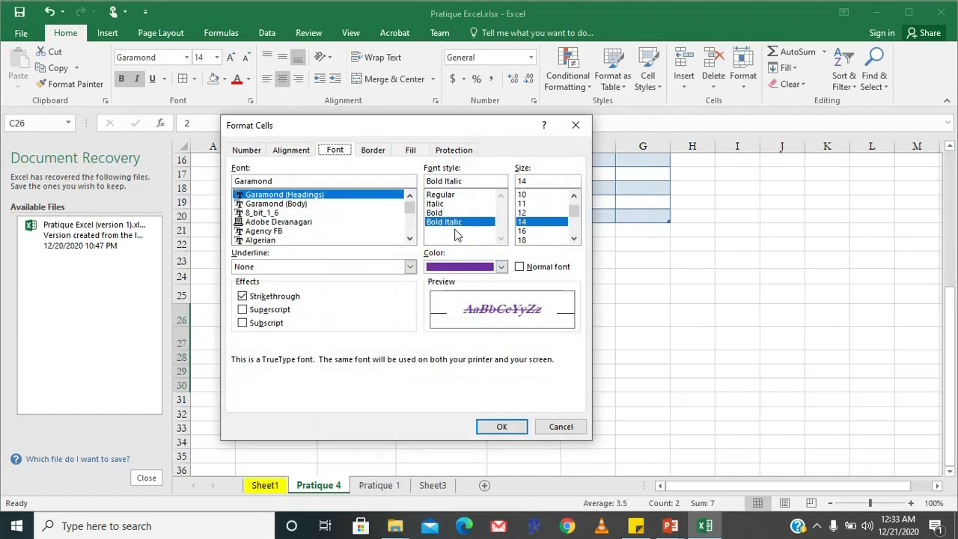
pyautogui.click(253, 298)
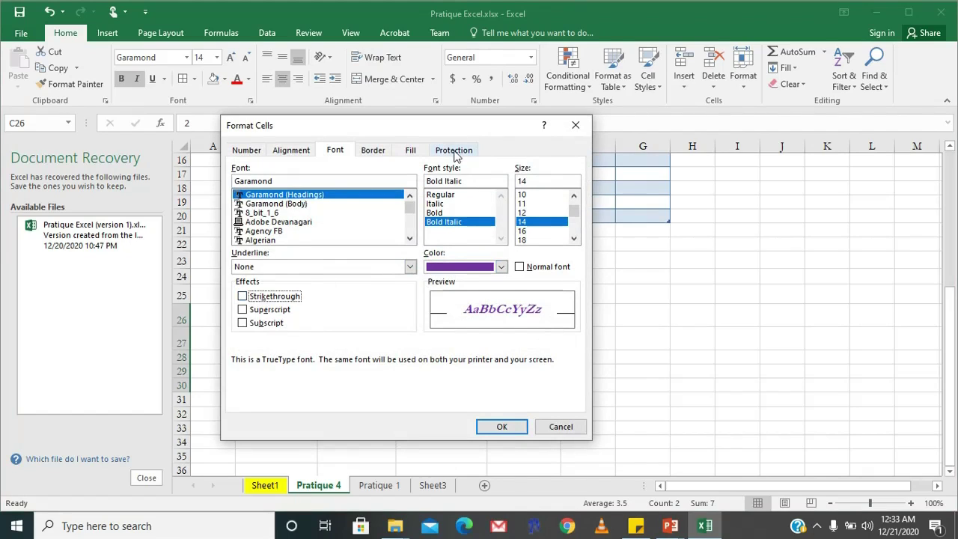
pyautogui.click(303, 155)
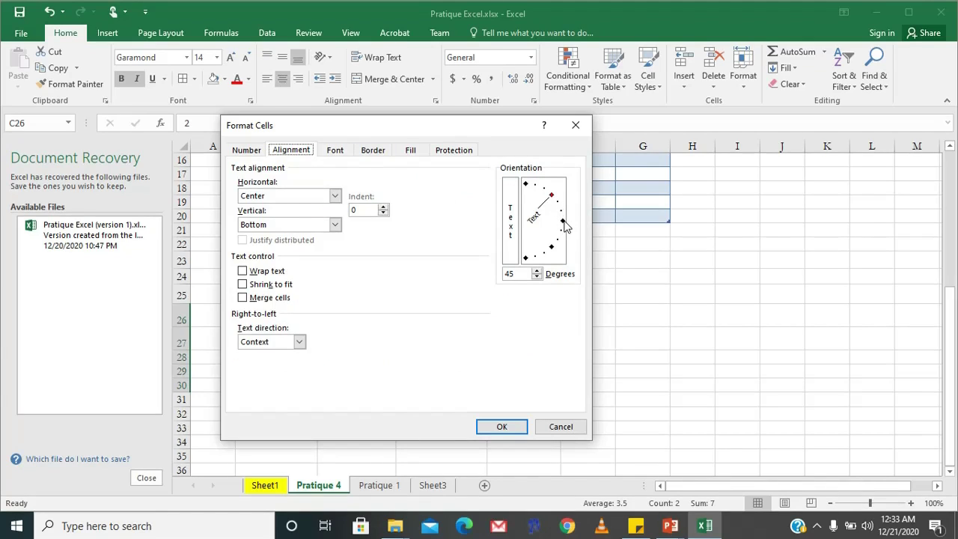
pyautogui.click(565, 223)
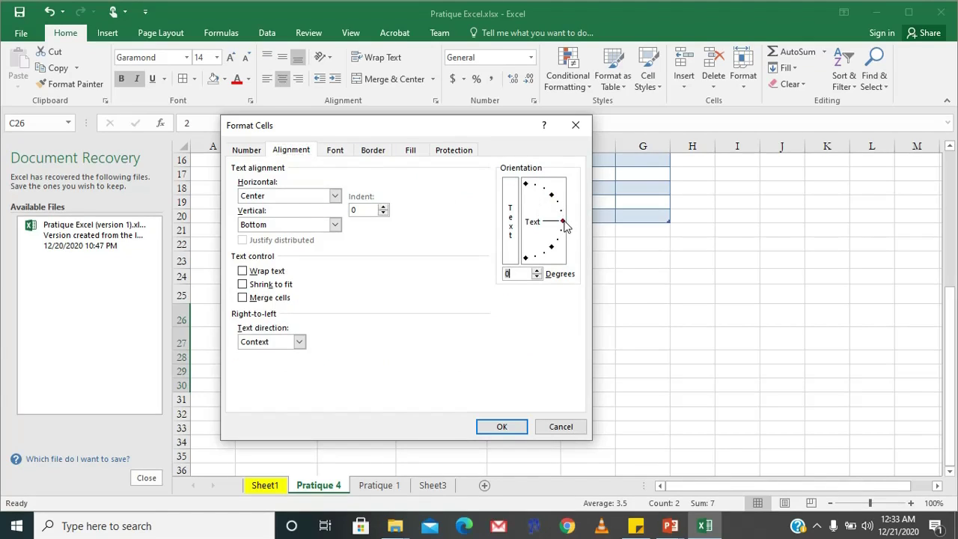
pyautogui.click(502, 429)
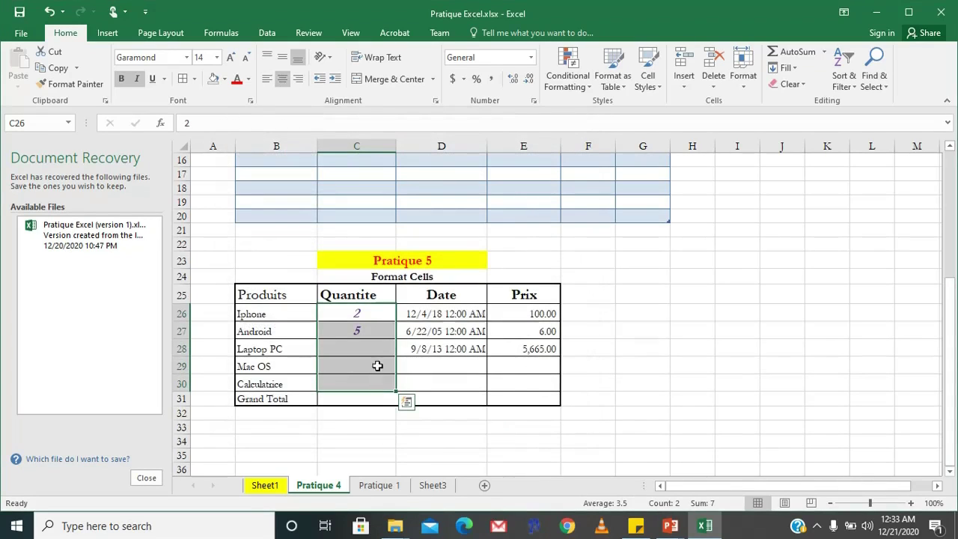
pyautogui.click(506, 385)
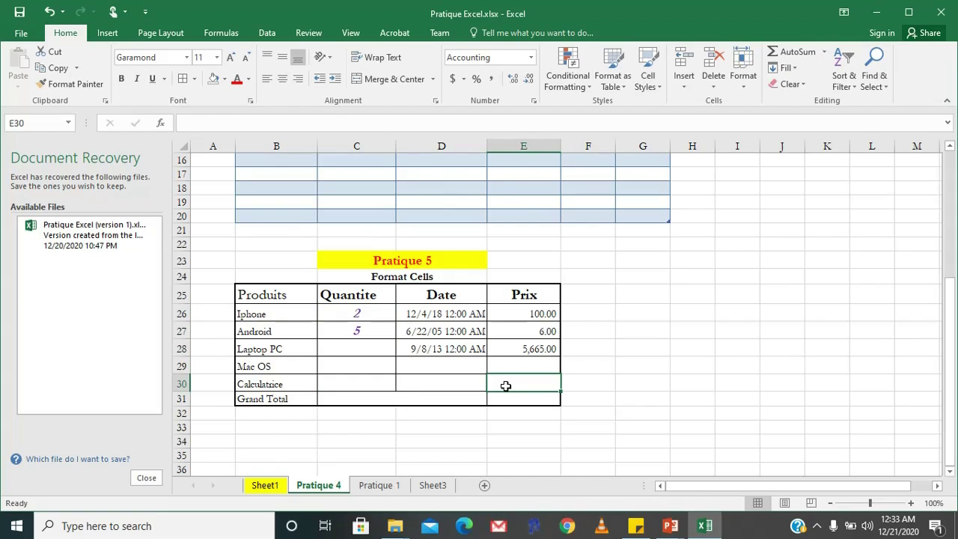
pyautogui.scroll(2, 506, 386)
pyautogui.scroll(2, 438, 230)
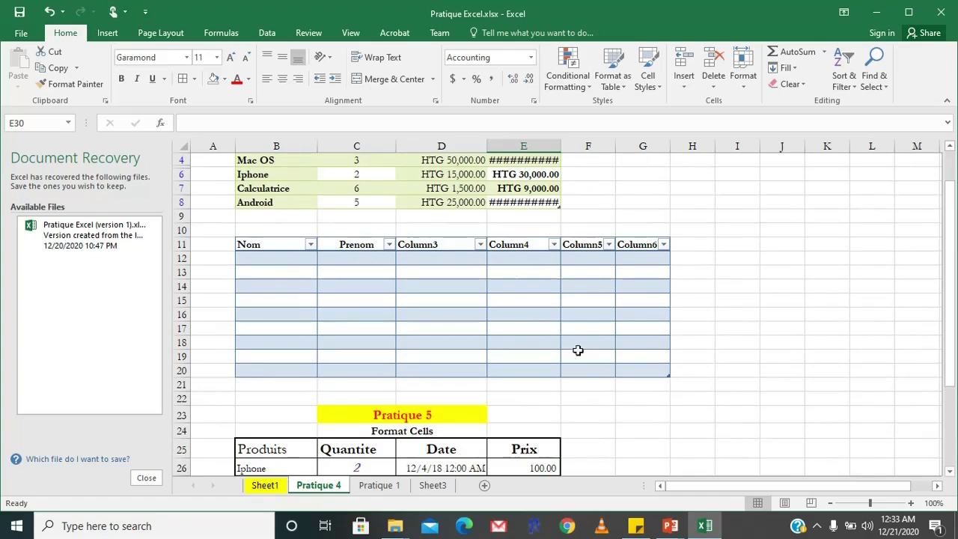
pyautogui.scroll(1, 502, 294)
pyautogui.scroll(-2, 501, 294)
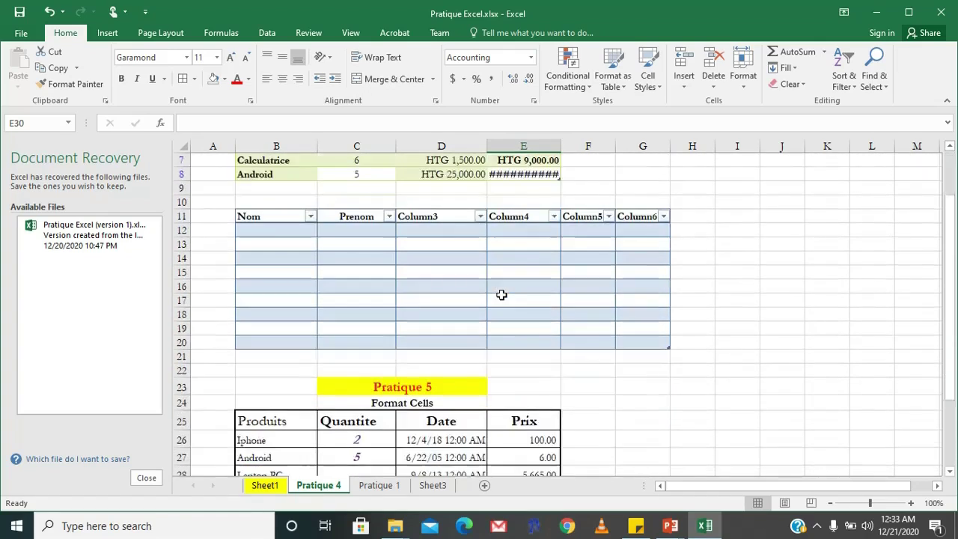
pyautogui.scroll(-1, 501, 295)
pyautogui.scroll(-1, 501, 294)
pyautogui.scroll(-1, 502, 294)
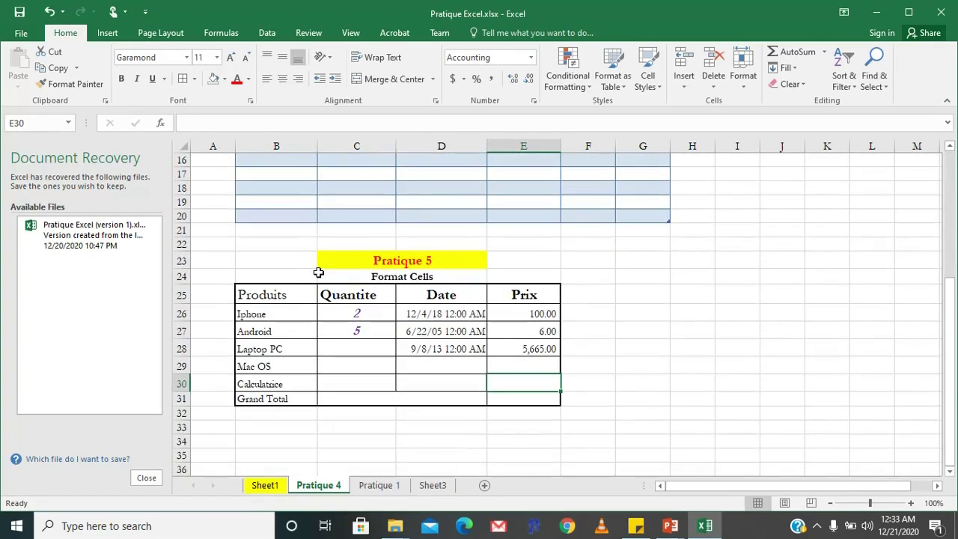
pyautogui.scroll(1, 336, 325)
pyautogui.scroll(1, 337, 325)
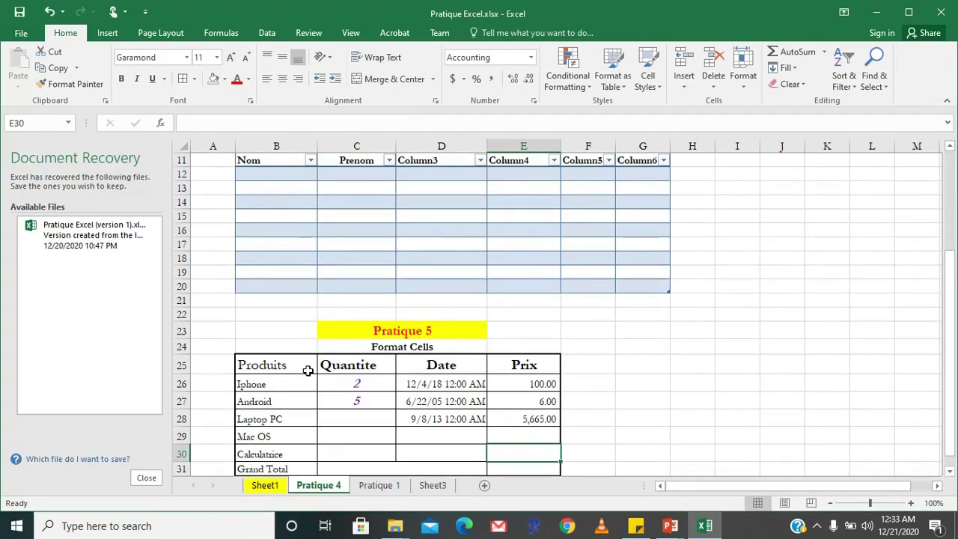
pyautogui.scroll(-1, 390, 387)
pyautogui.scroll(-1, 389, 387)
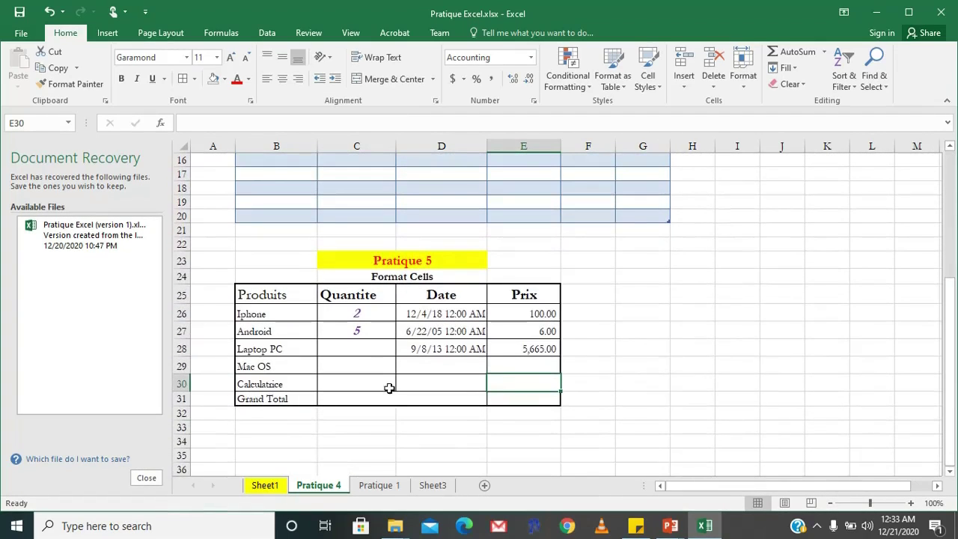
# Fill header cells B25:E25 (Produits, Quantite, Date, Prix) with the blue standard colour
pyautogui.moveTo(267, 296); pyautogui.dragTo(519, 297)
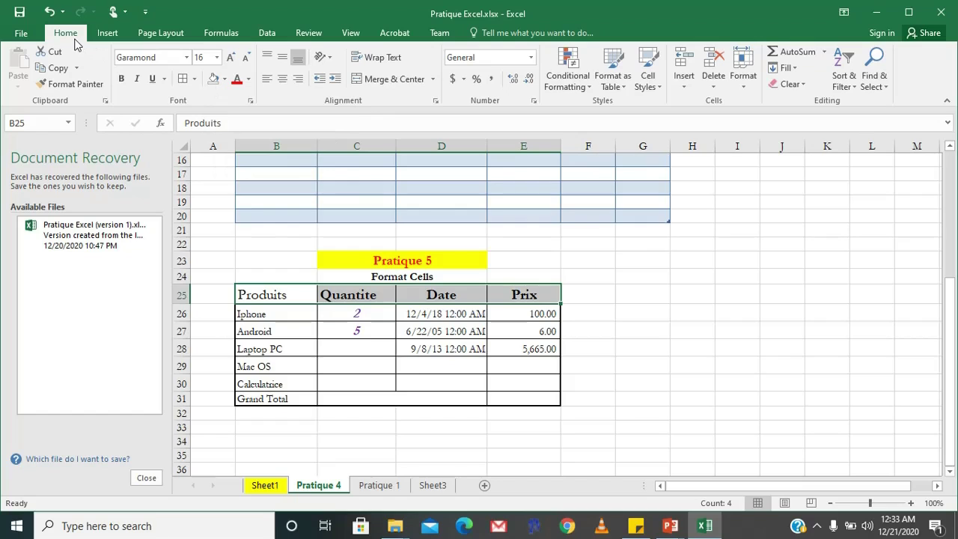
pyautogui.click(225, 80)
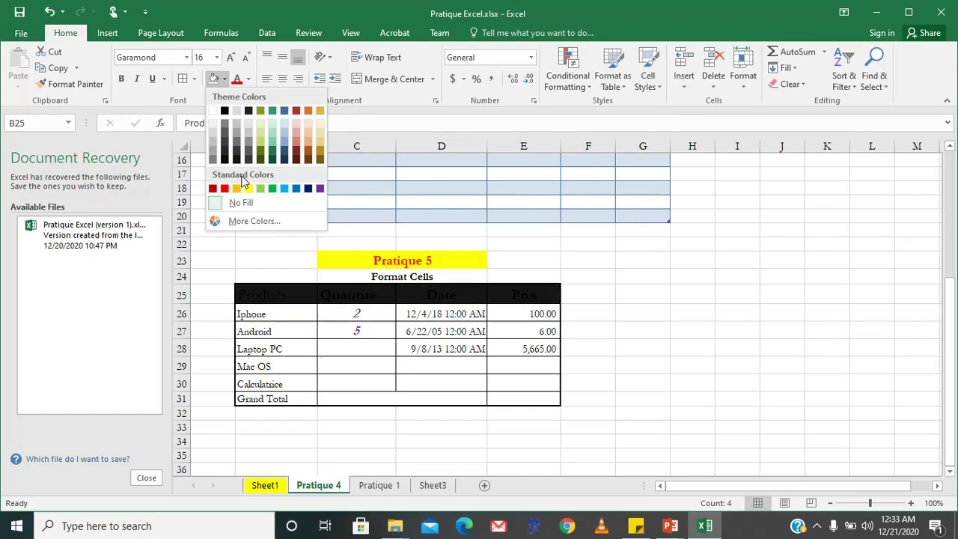
pyautogui.click(297, 188)
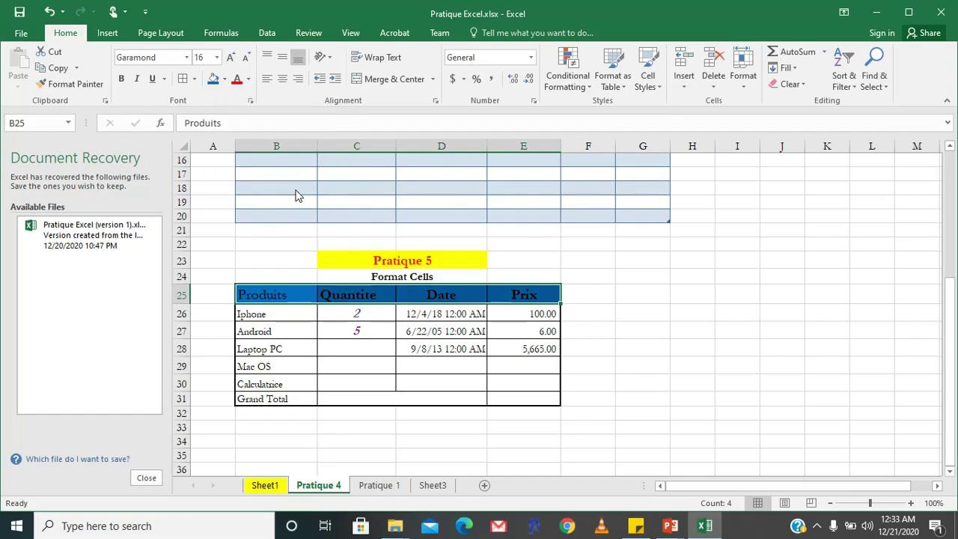
pyautogui.click(258, 398)
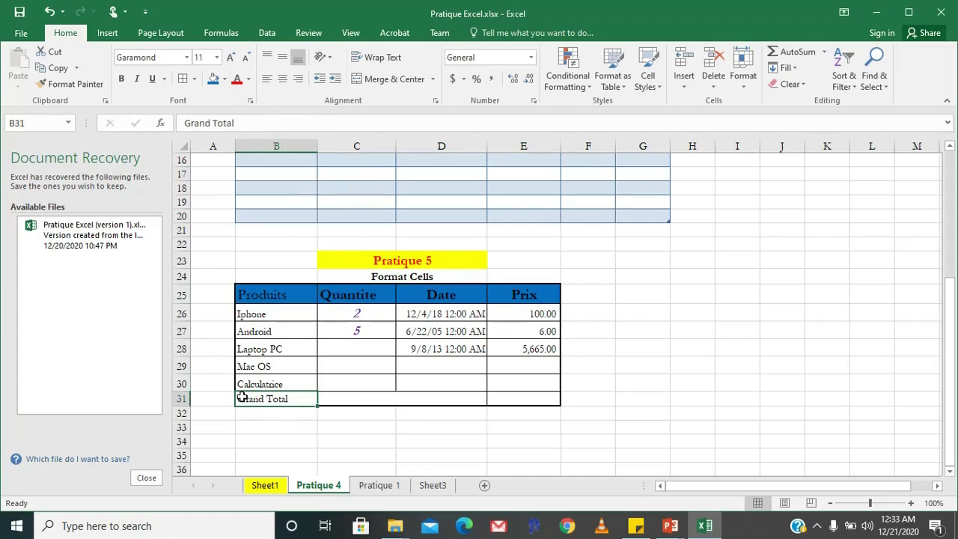
# Apply the last-used blue fill to Grand Total row B31:E31
pyautogui.moveTo(241, 399); pyautogui.dragTo(512, 398)
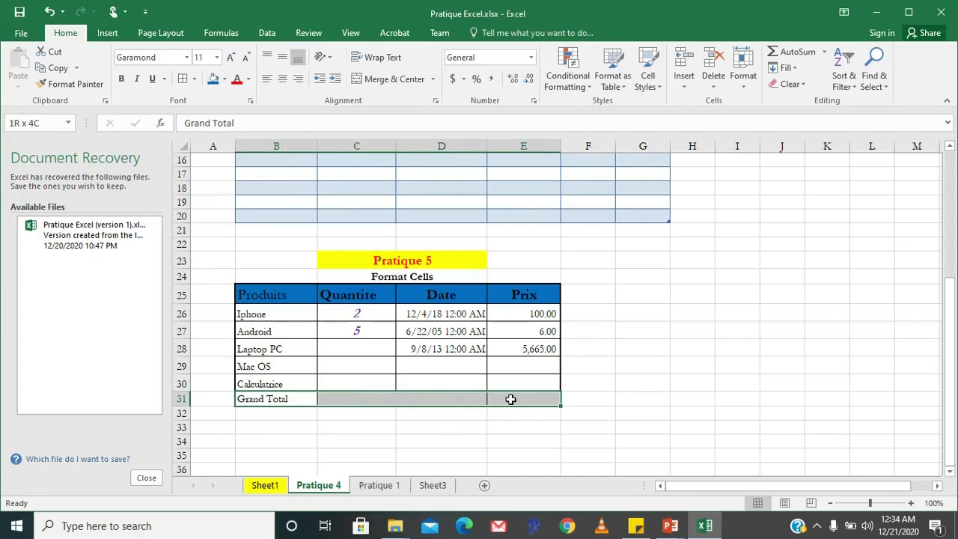
pyautogui.click(214, 86)
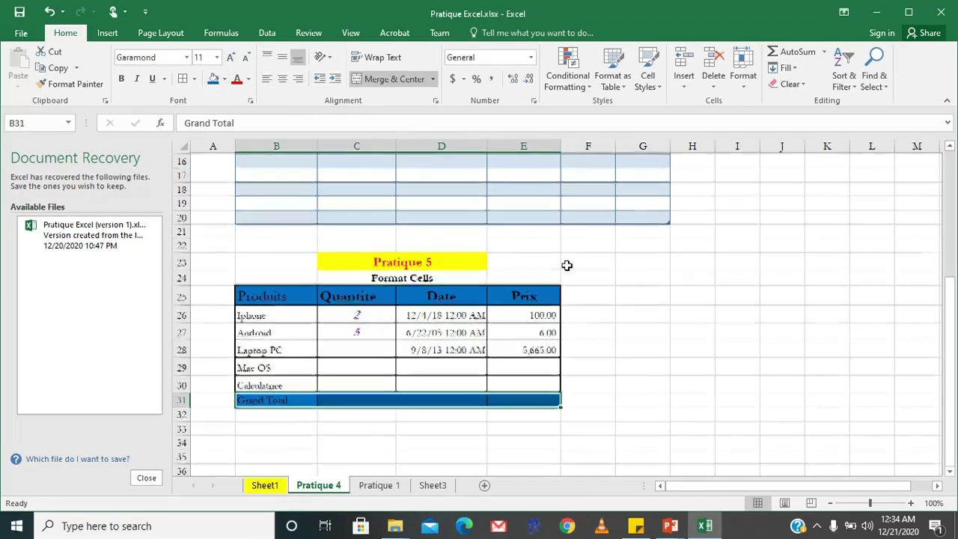
pyautogui.scroll(2, 567, 265)
pyautogui.scroll(-2, 567, 265)
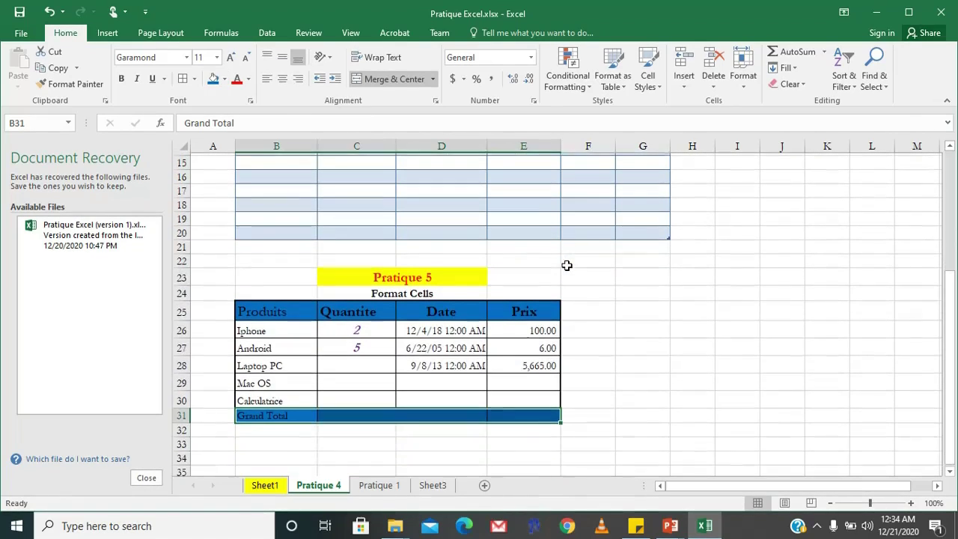
pyautogui.click(360, 361)
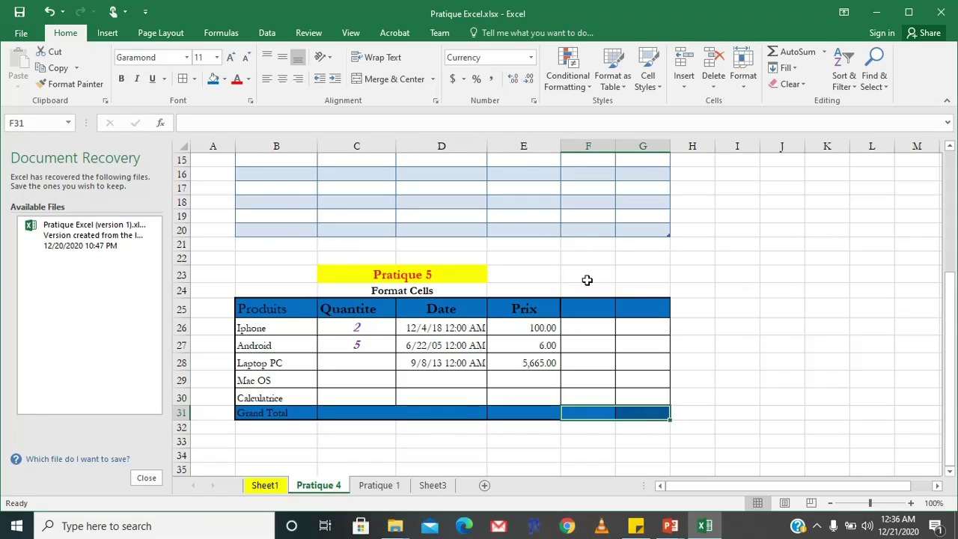
pyautogui.scroll(-1, 587, 280)
pyautogui.scroll(2, 587, 280)
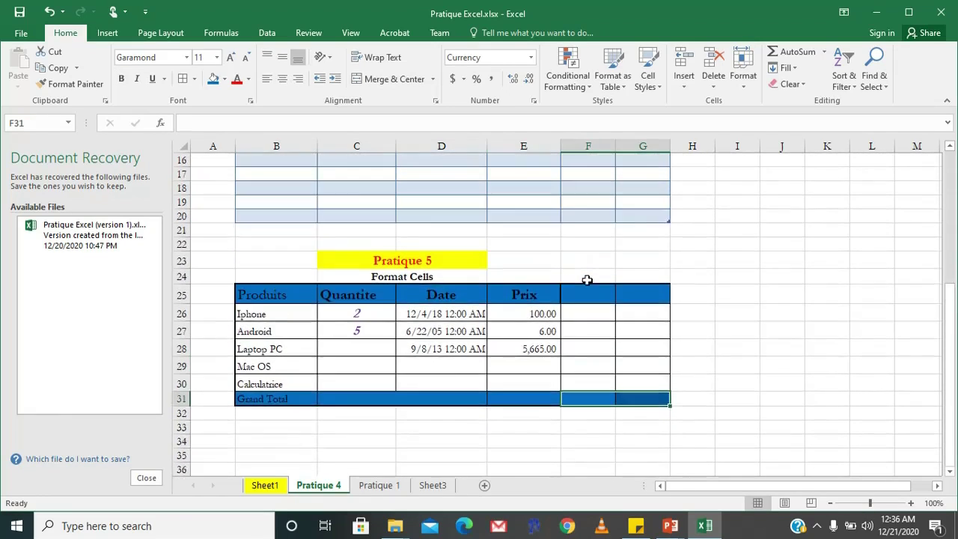